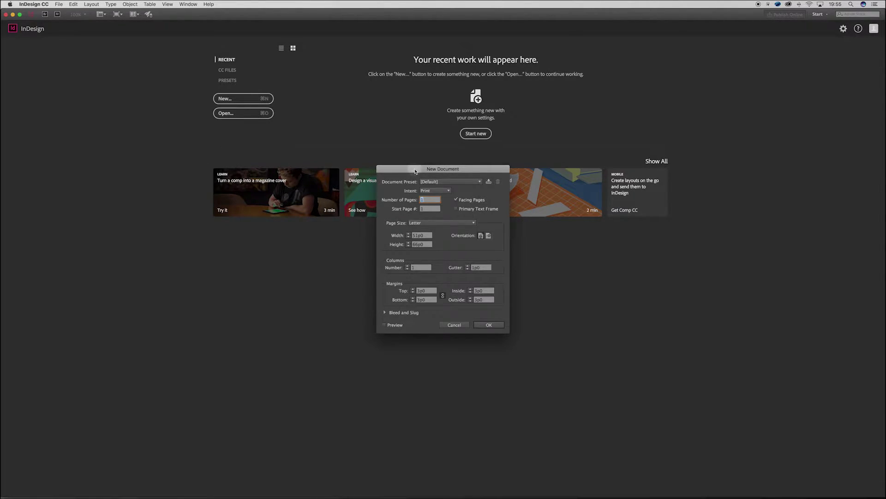
Create a two-page print document at A3 size in portrait orientation with facing pages.
drag(412, 169, 409, 158)
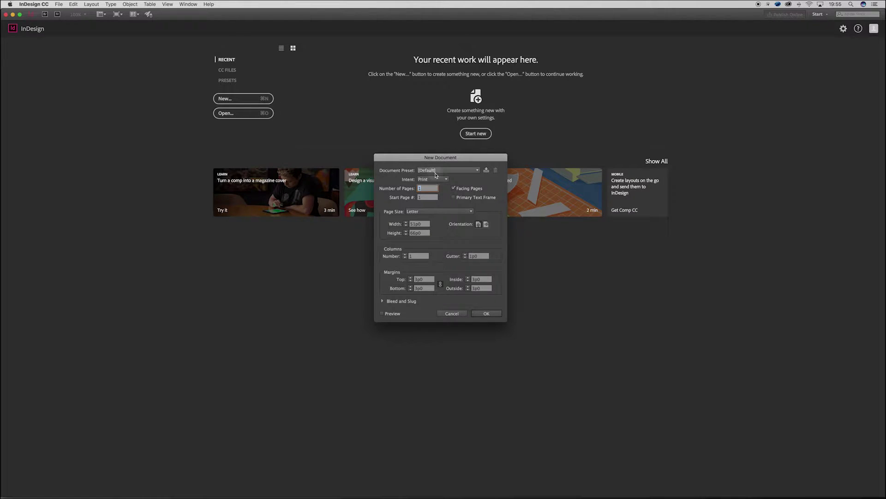
double_click(431, 191)
text(2)
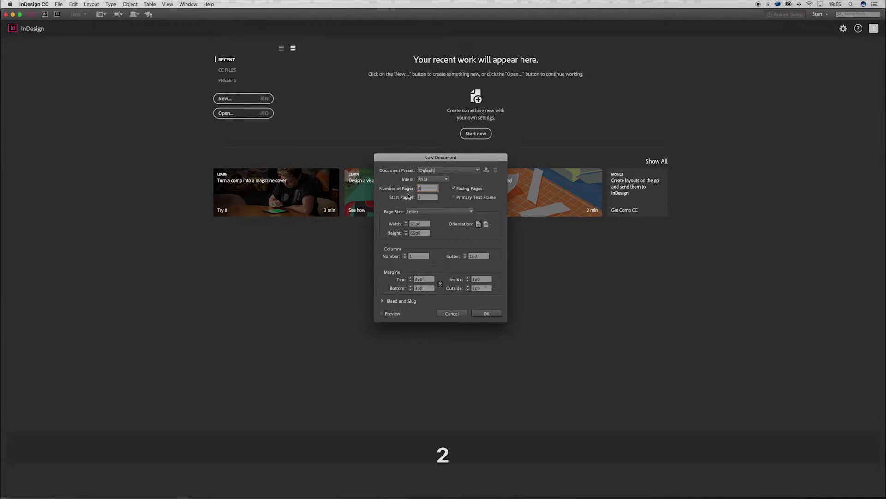
click(426, 214)
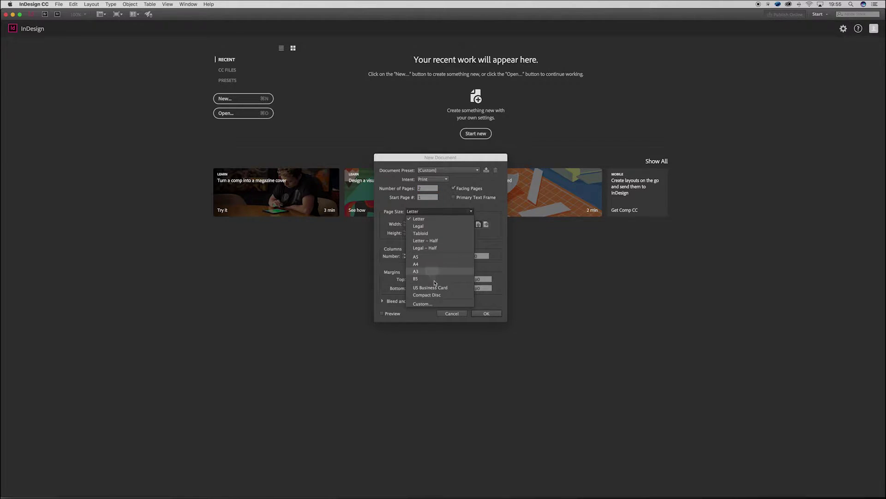
click(421, 273)
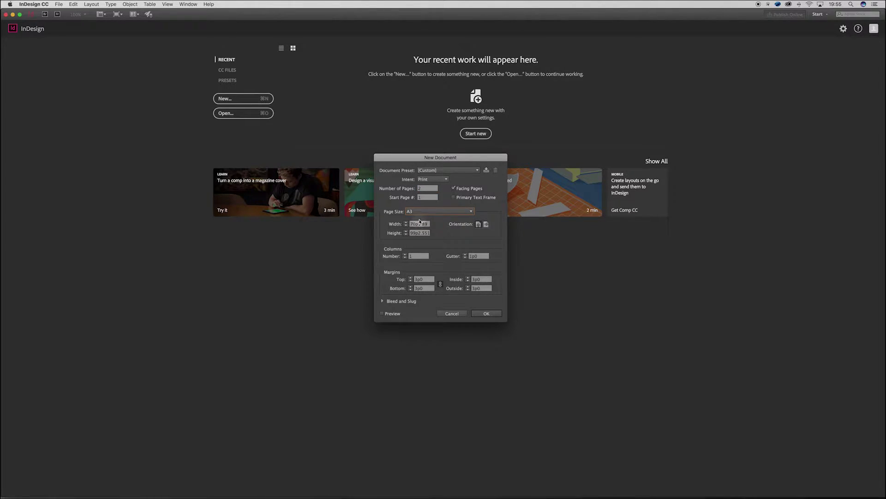
click(486, 225)
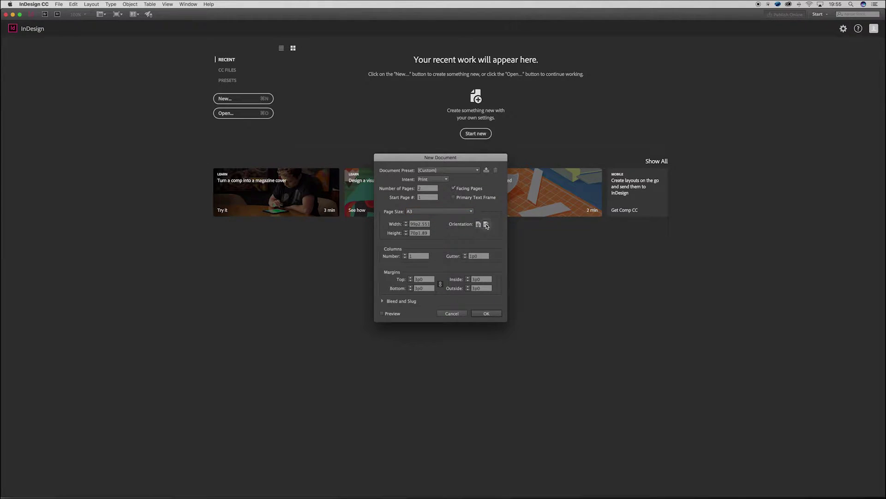
click(479, 226)
click(481, 315)
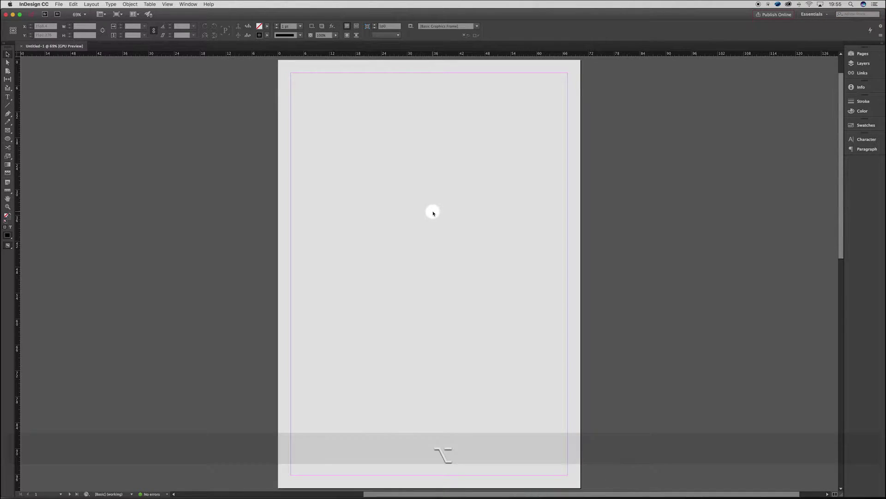
Try adding a third page beside page 2, and undo the addition.
scroll(433, 212, down, 5)
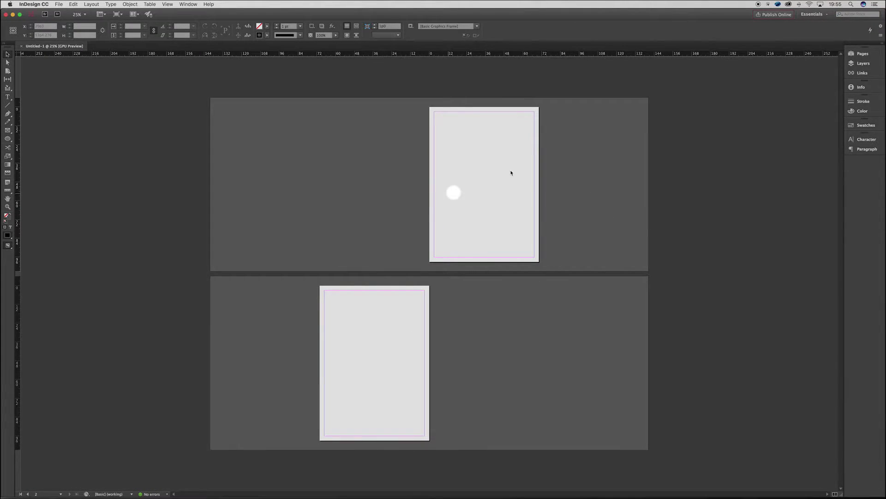
click(864, 54)
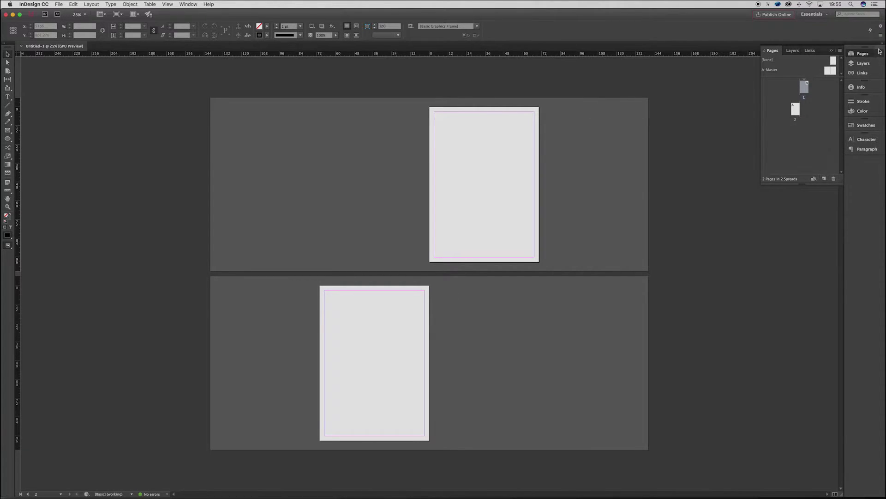
click(824, 178)
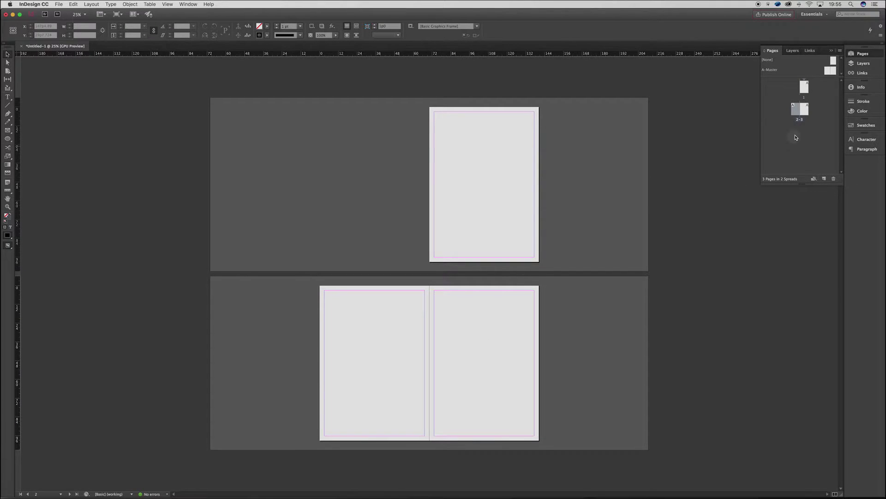
key(super+z)
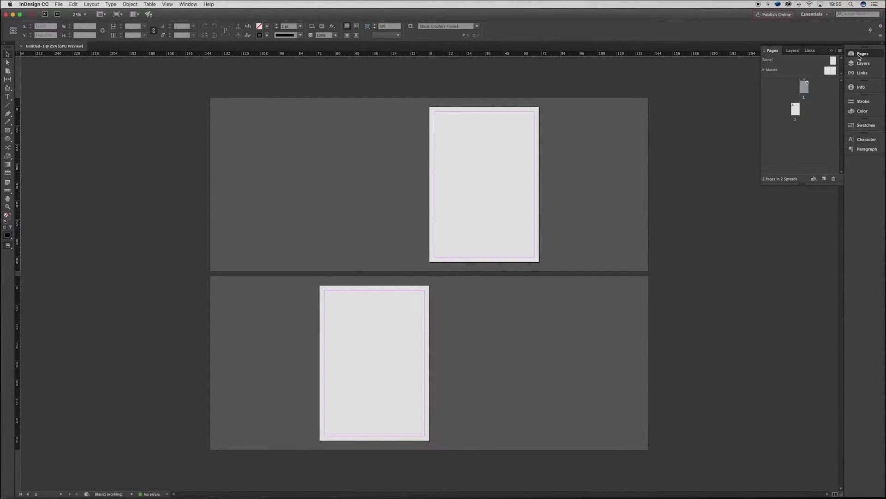
click(859, 55)
click(453, 223)
mouse_move(414, 484)
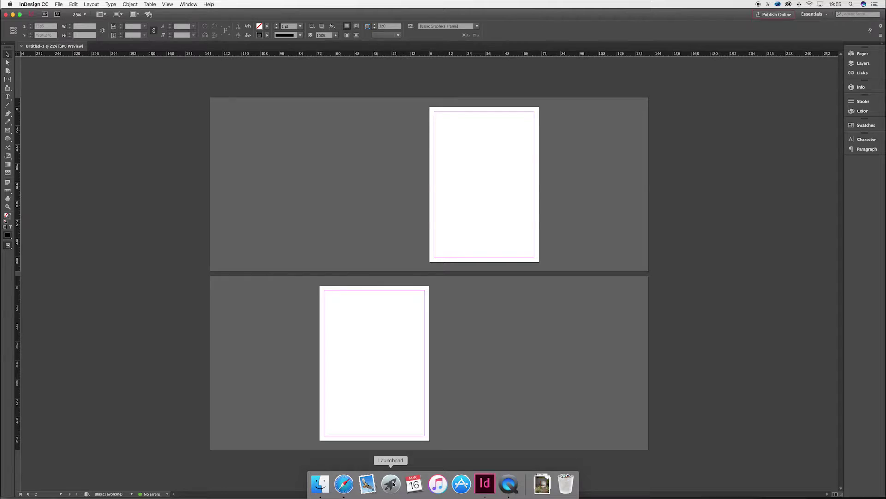
click(392, 484)
click(347, 135)
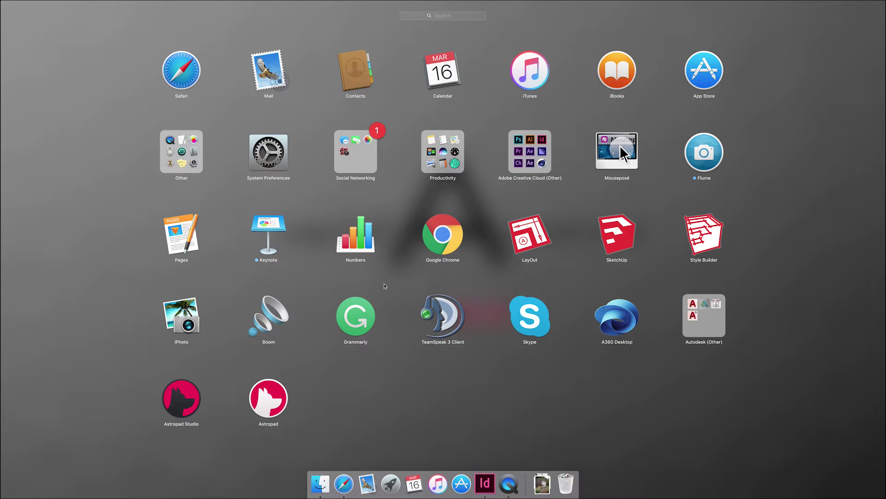
click(457, 228)
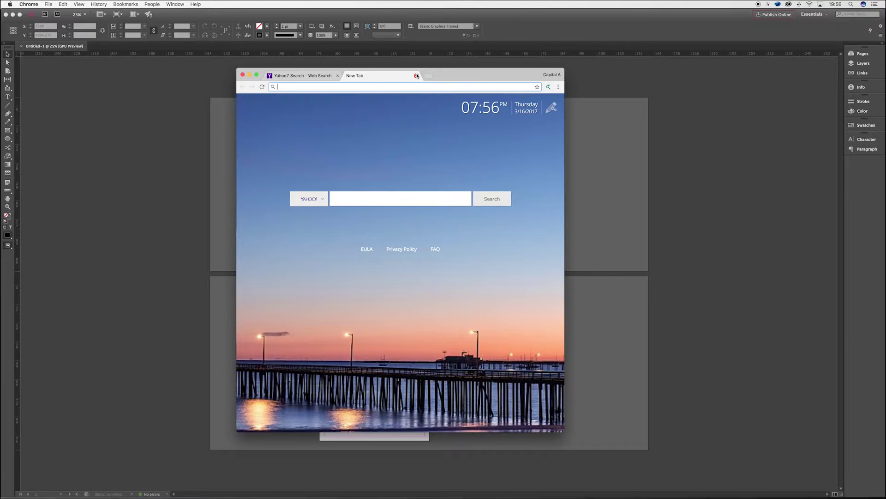
click(242, 75)
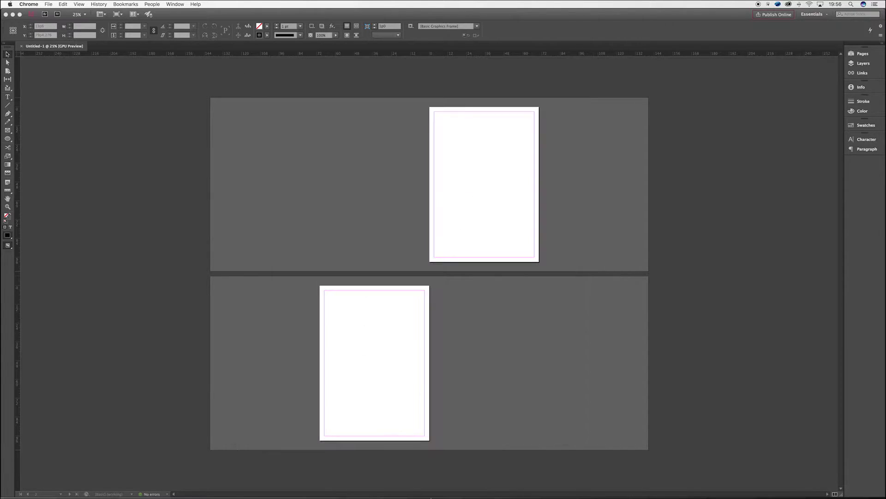
Switch to a new Safari window, go to Pinterest, and reposition the window over the document.
right_click(340, 495)
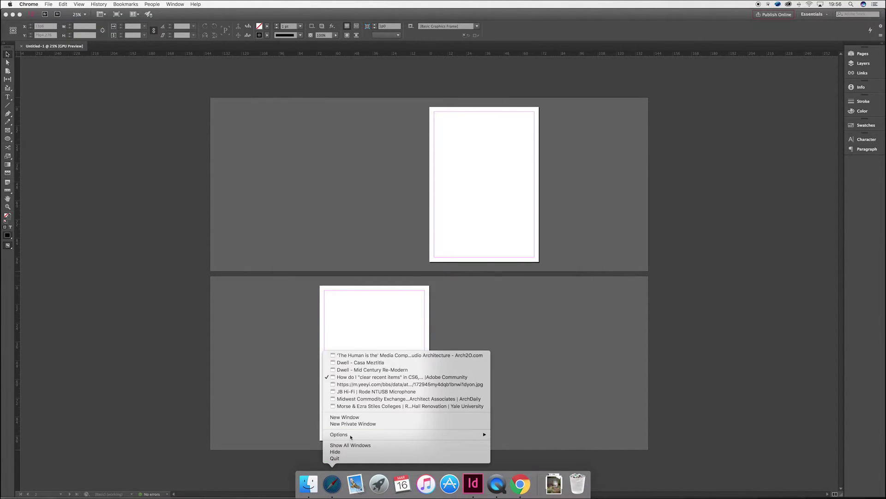
click(360, 418)
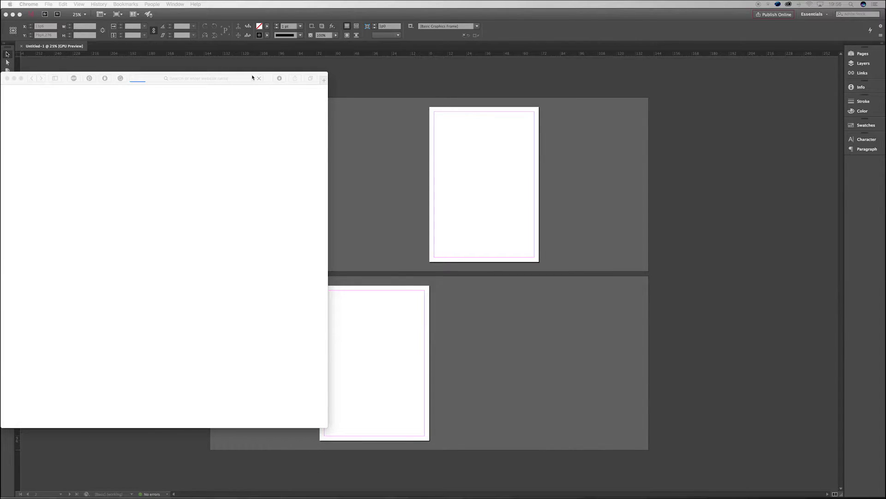
drag(253, 77, 388, 89)
click(347, 89)
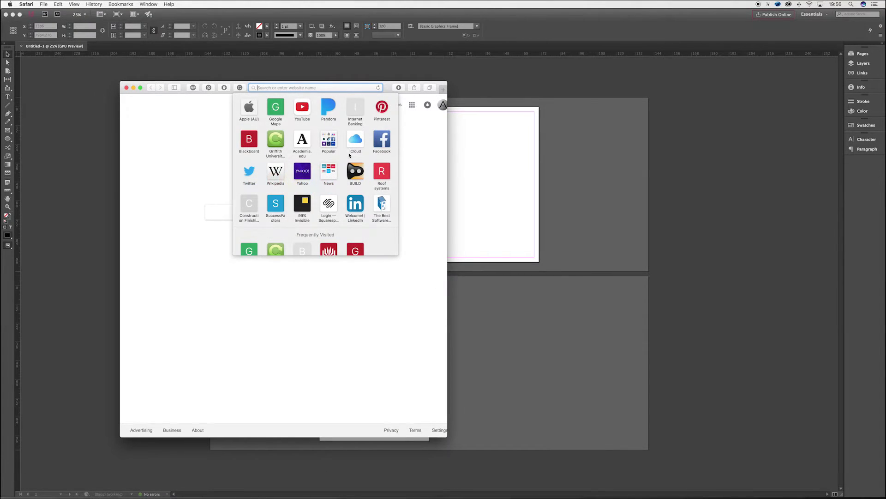
click(375, 115)
drag(388, 89, 459, 83)
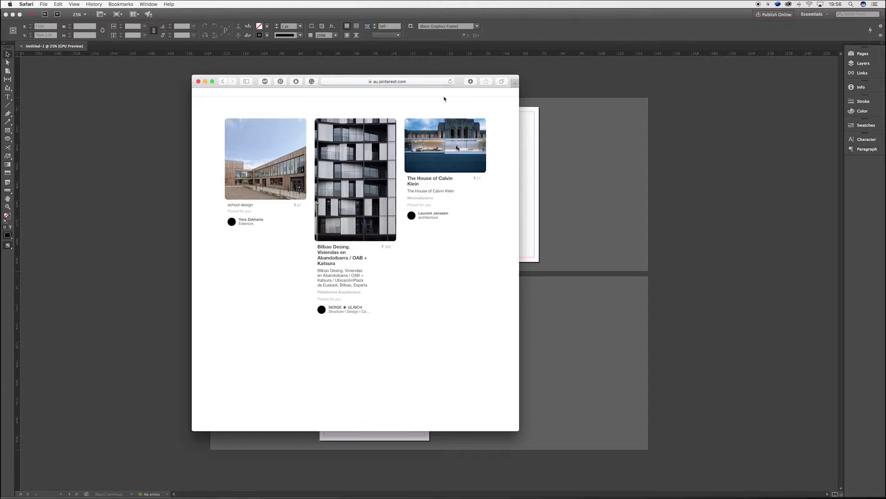
Open the account's own Pinterest profile and go to its Presentations and Layouts board.
click(487, 99)
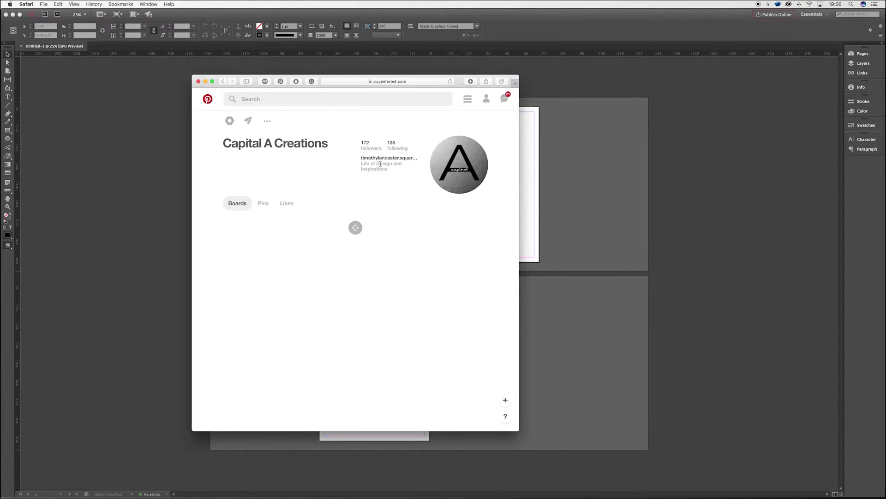
click(278, 103)
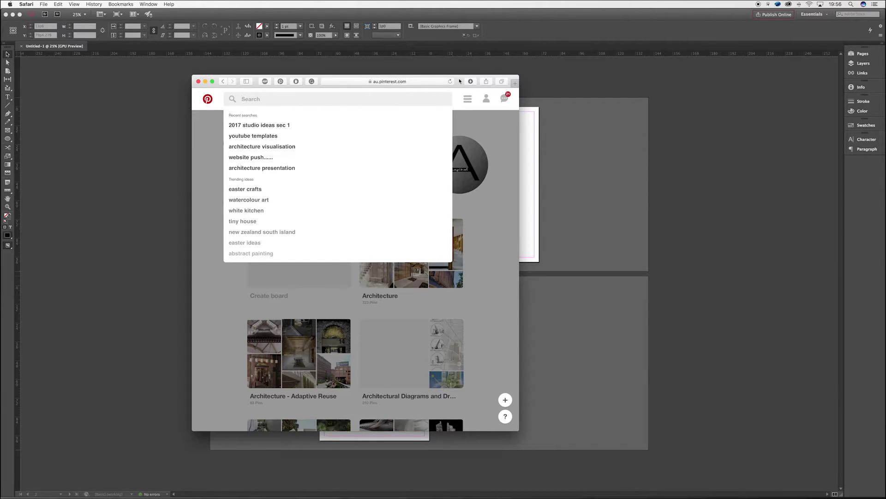
click(370, 364)
scroll(369, 295, down, 2)
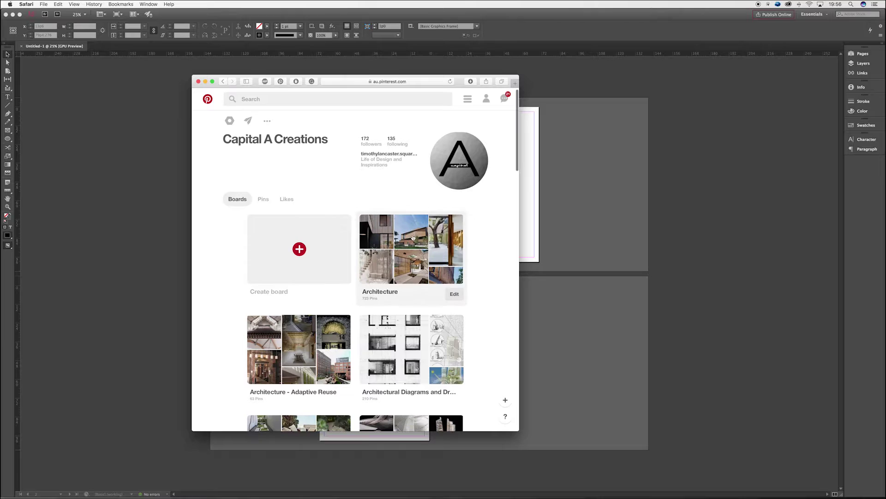
scroll(368, 295, down, 3)
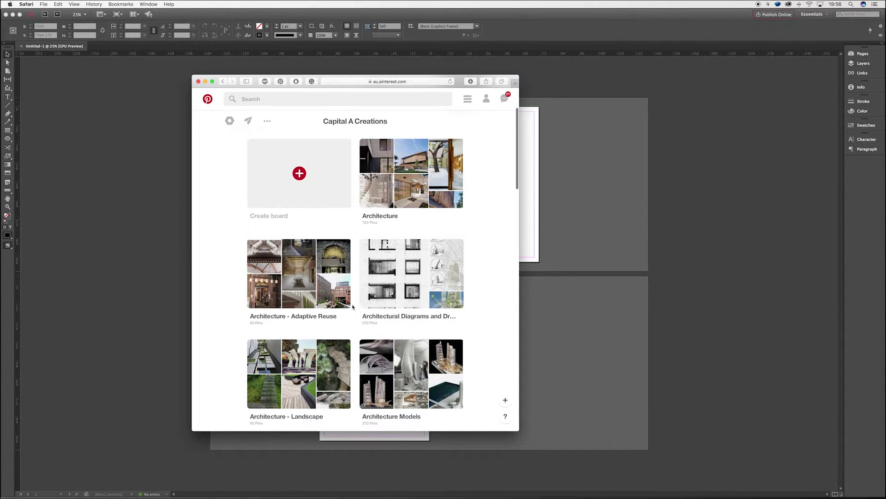
scroll(351, 313, down, 5)
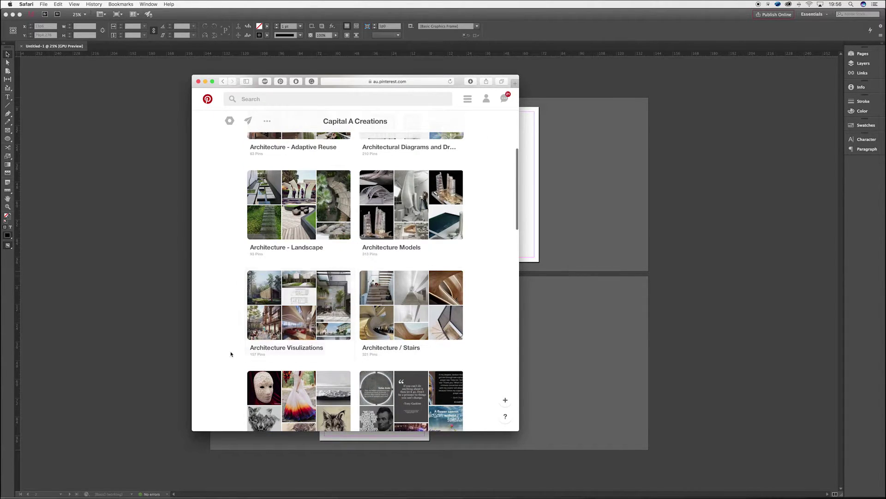
scroll(303, 354, down, 15)
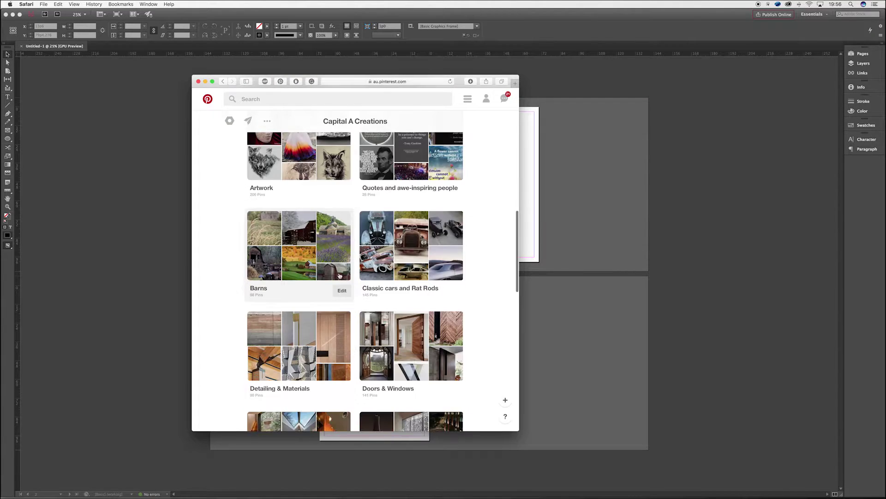
scroll(339, 276, down, 7)
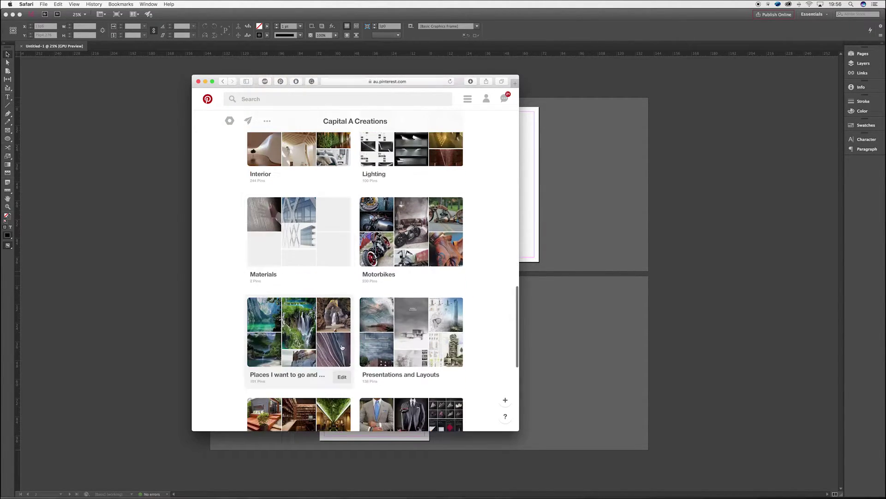
click(416, 341)
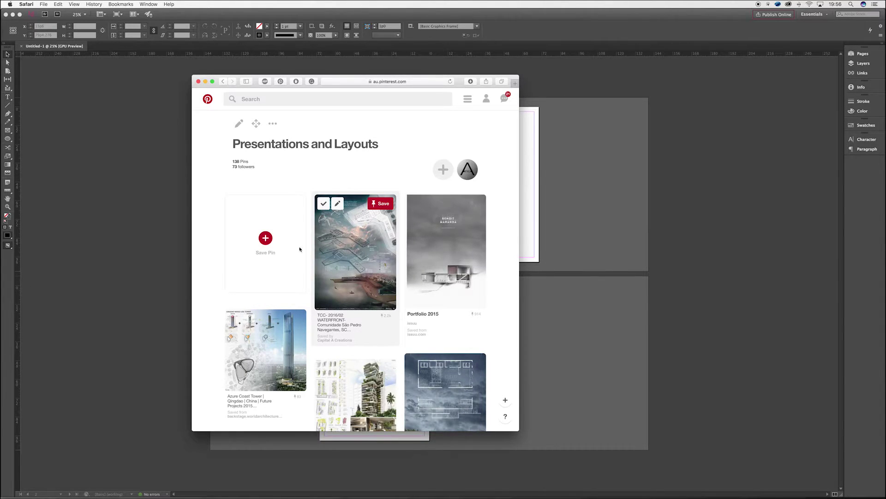
Examine the layout of the Buenos Aires Contemporary Art Museum honorable mention pin, and close its detail view.
scroll(356, 230, down, 5)
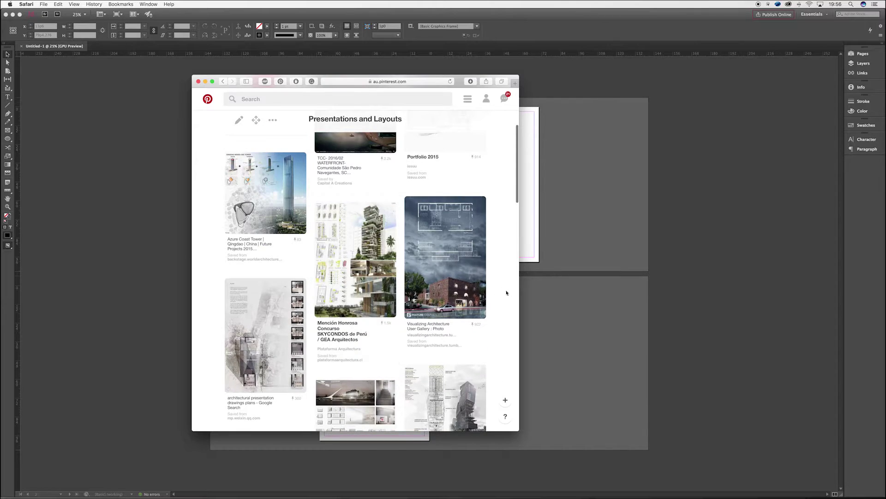
scroll(383, 277, down, 2)
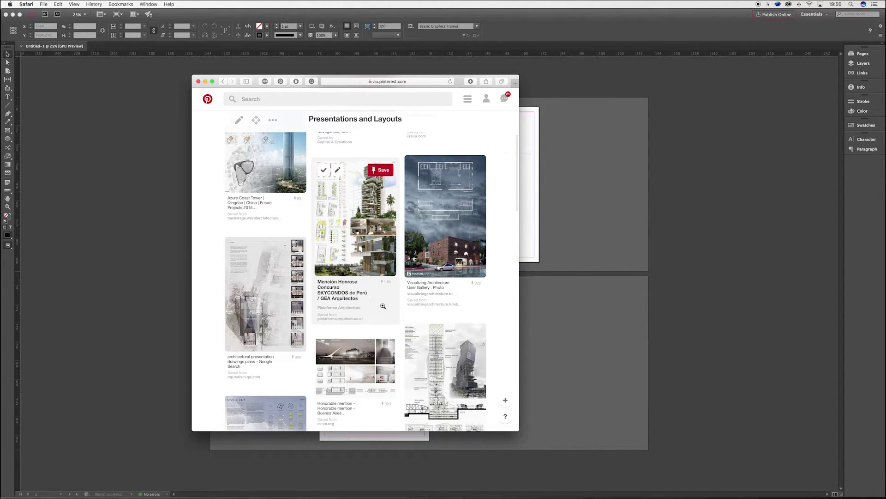
scroll(383, 306, down, 1)
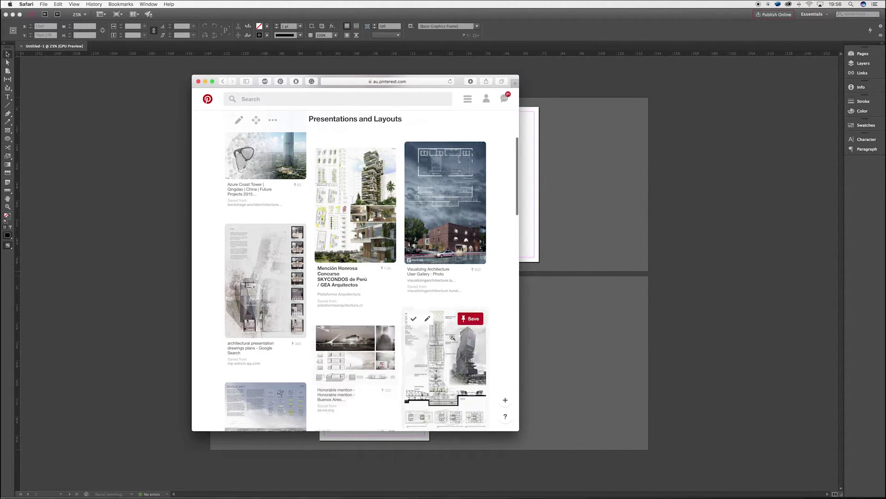
click(352, 362)
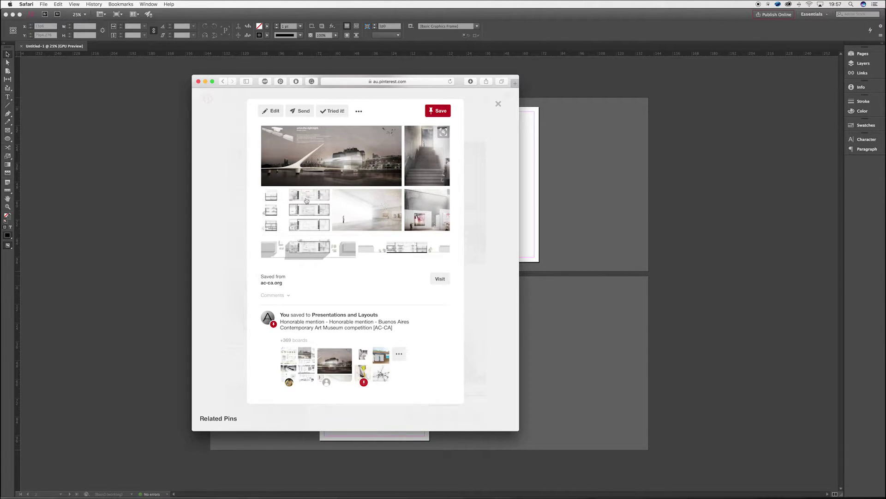
click(498, 104)
Browse further through the board's layout examples and open the Architectural poster presentation pin.
scroll(406, 285, down, 2)
scroll(396, 294, down, 5)
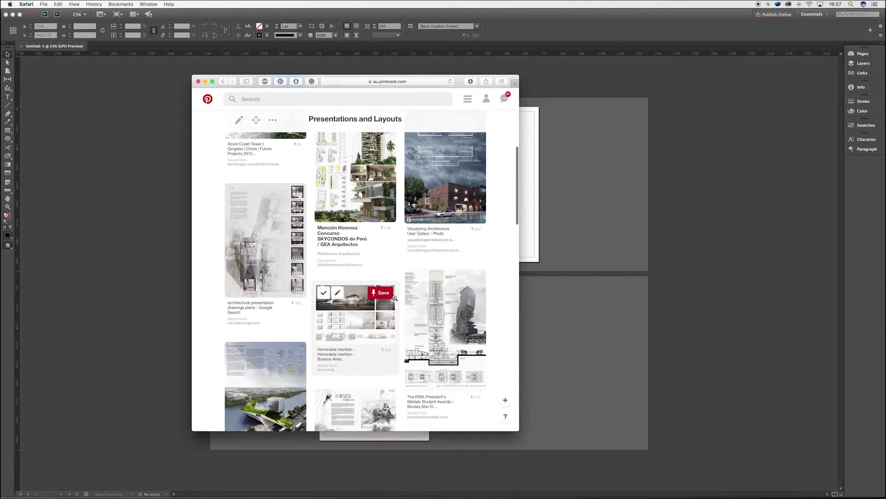
scroll(328, 326, down, 3)
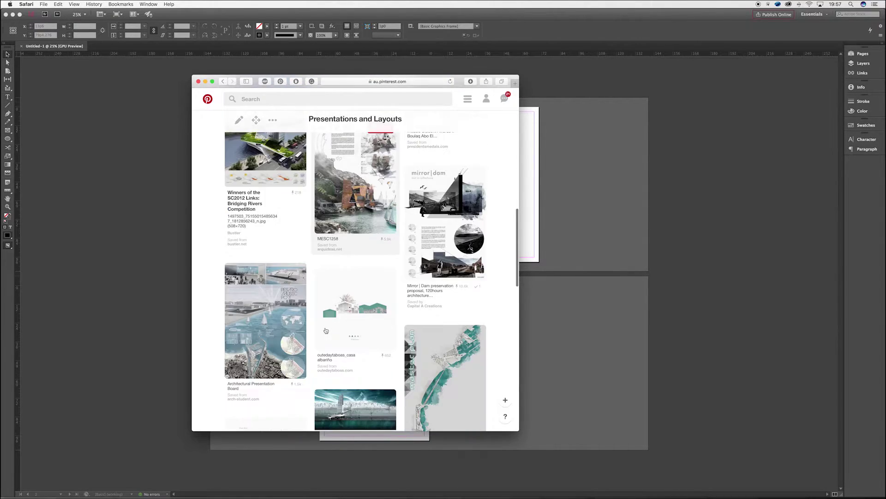
scroll(357, 368, down, 7)
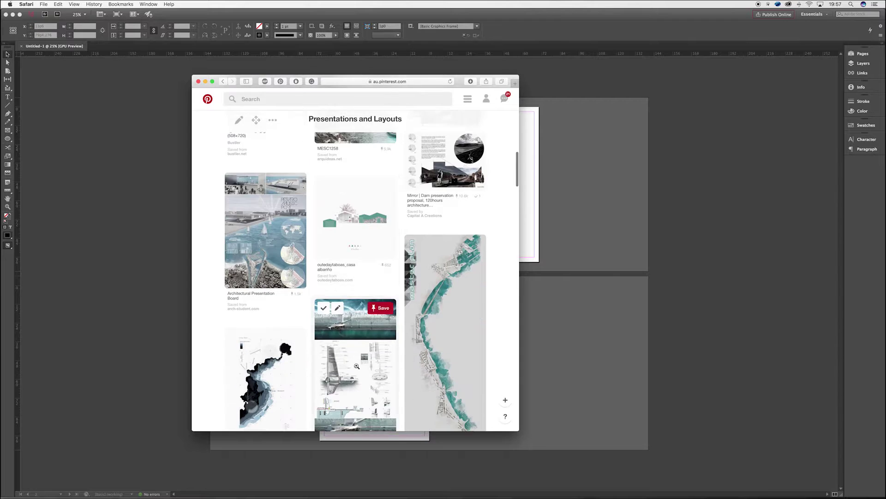
scroll(354, 356, down, 1)
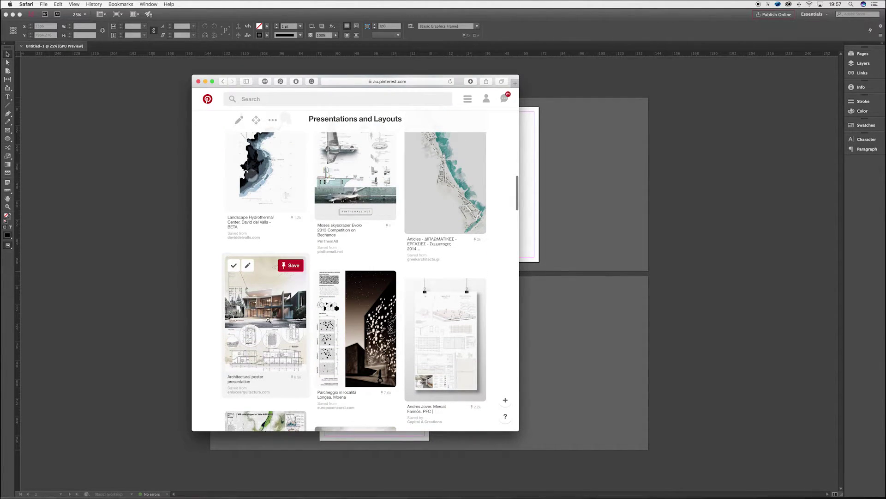
click(267, 317)
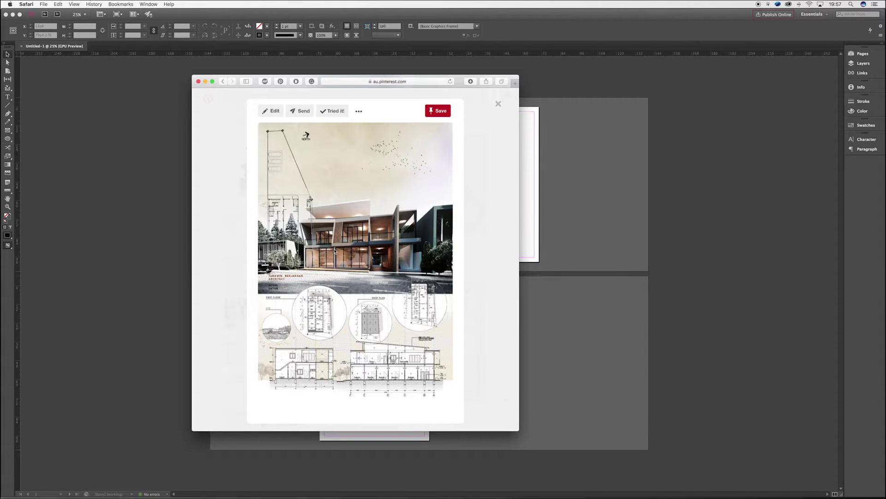
Look over the Architectural poster presentation pin's details and save its image to the Downloads folder.
scroll(335, 251, down, 5)
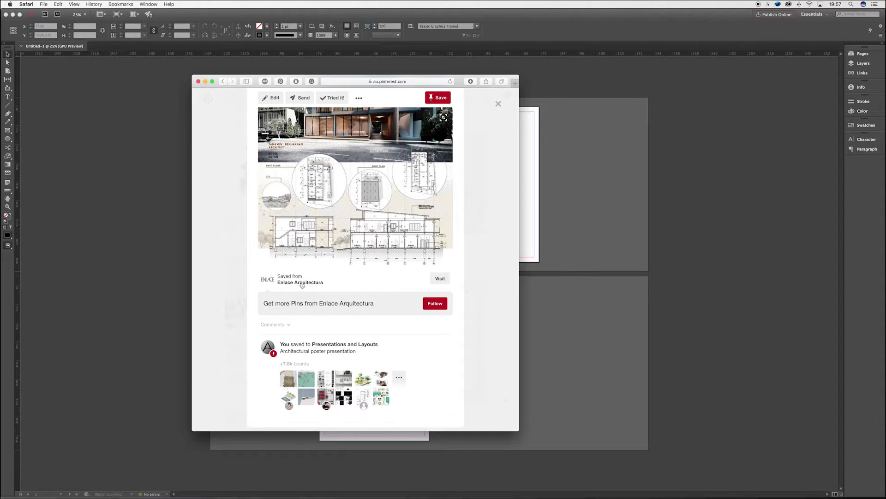
scroll(330, 191, up, 2)
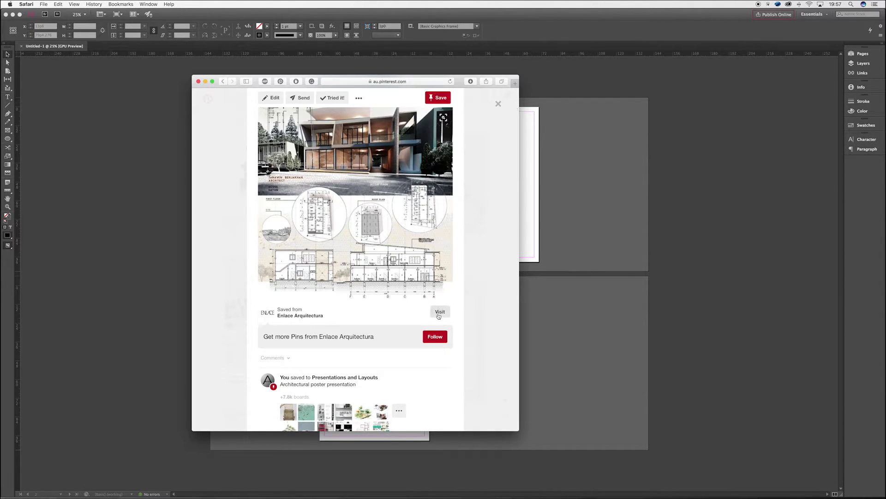
scroll(439, 316, up, 5)
right_click(363, 224)
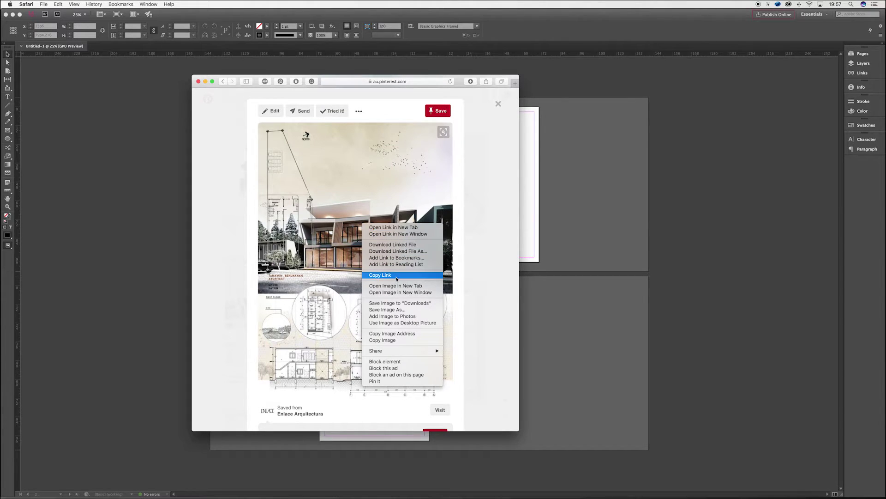
click(421, 305)
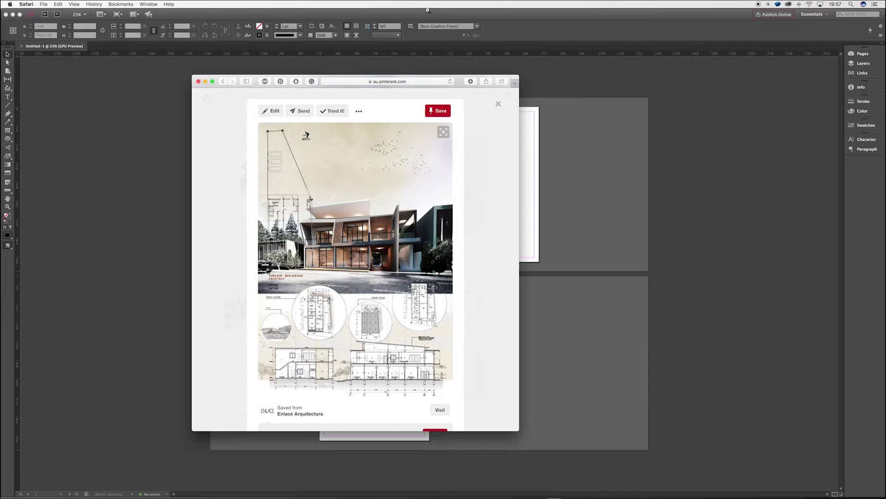
Switch to InDesign and try to bring the saved poster image from the Downloads stack onto the first page.
click(517, 34)
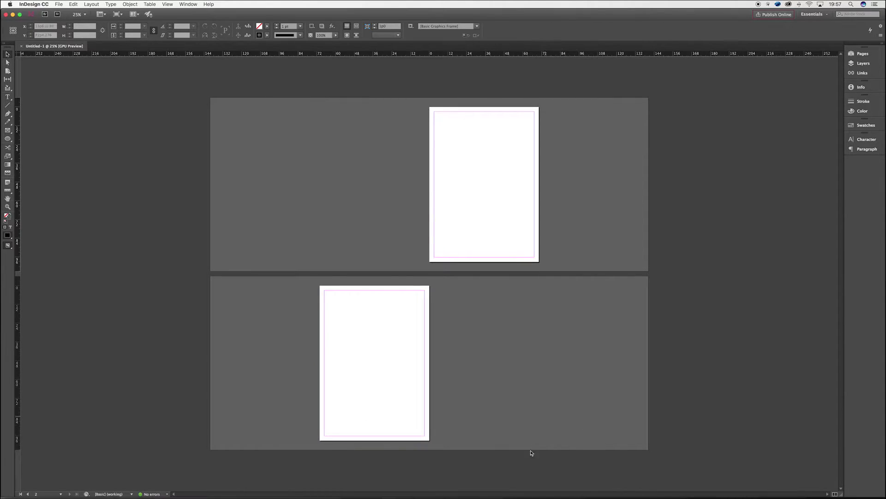
click(554, 483)
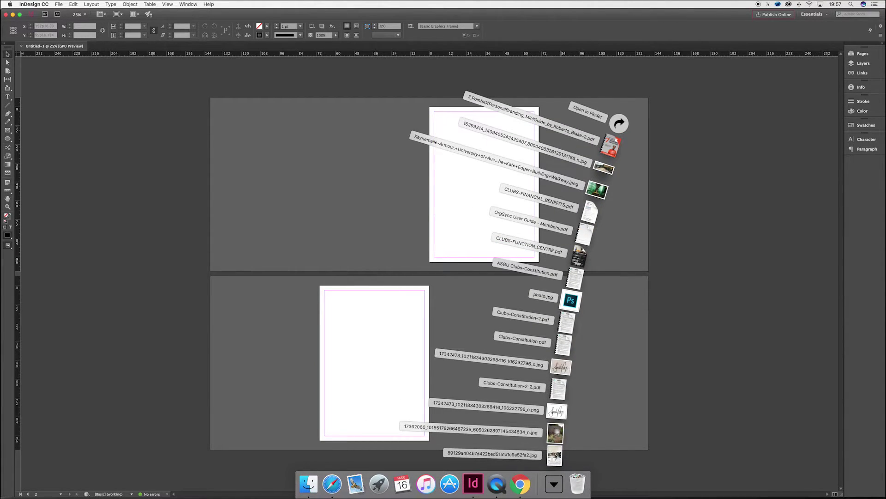
drag(555, 455, 478, 198)
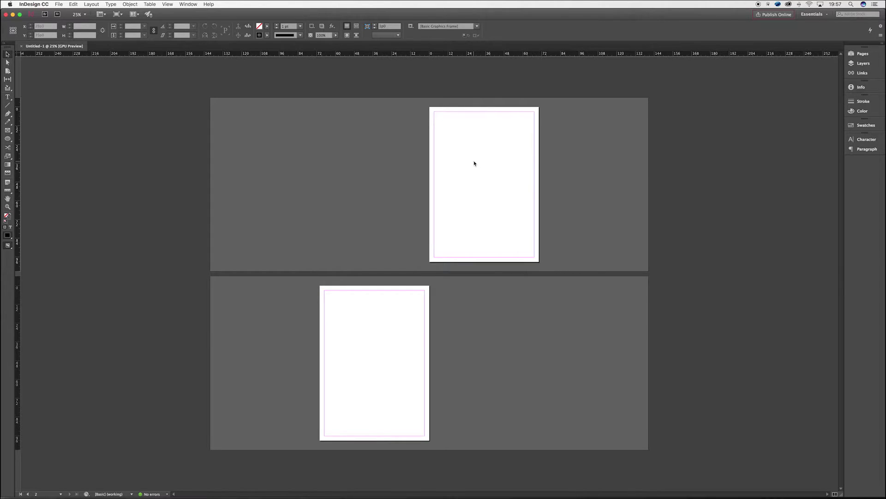
Start placing a file and load the saved poster JPEG from the Downloads folder.
key(super+d)
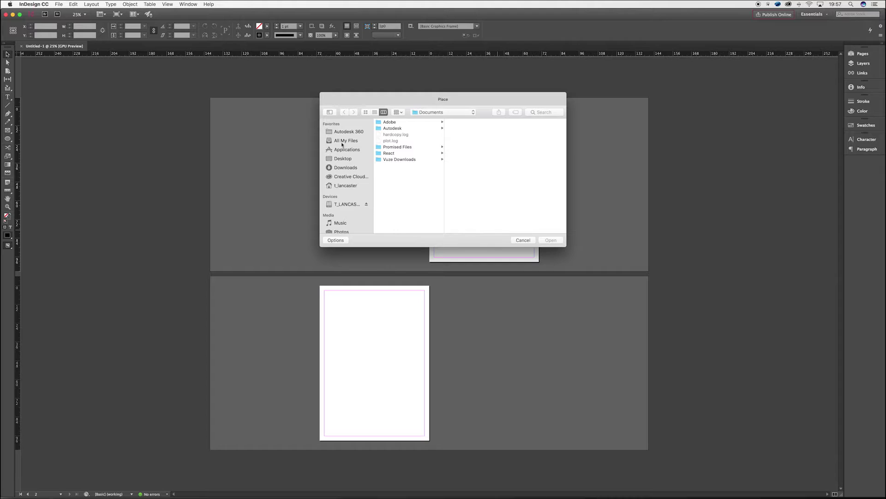
click(345, 167)
click(396, 121)
key(Down)
key(super+bracketleft)
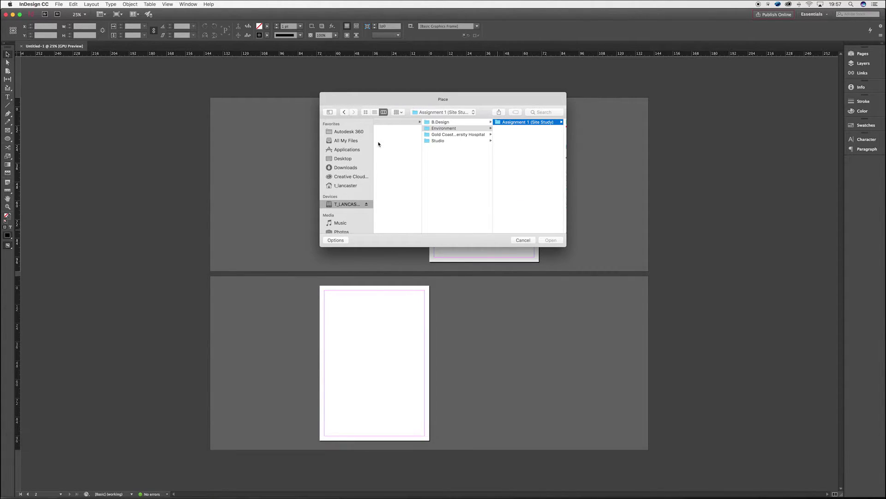
click(343, 158)
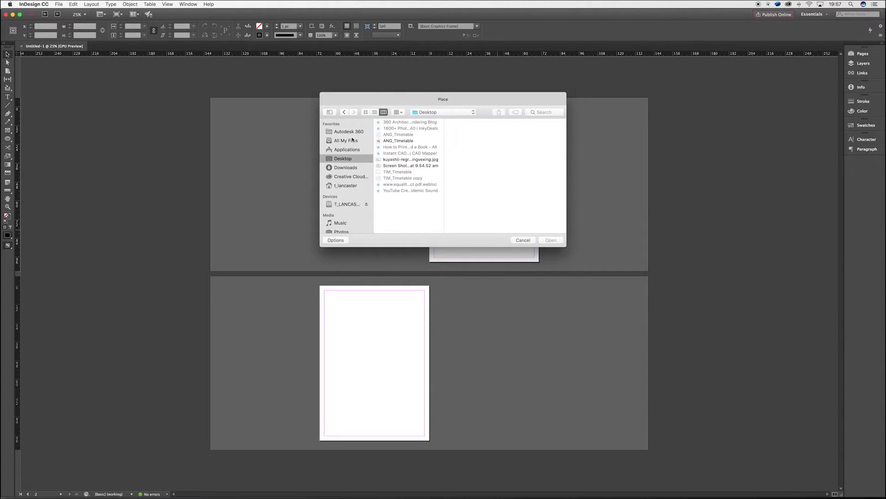
click(346, 168)
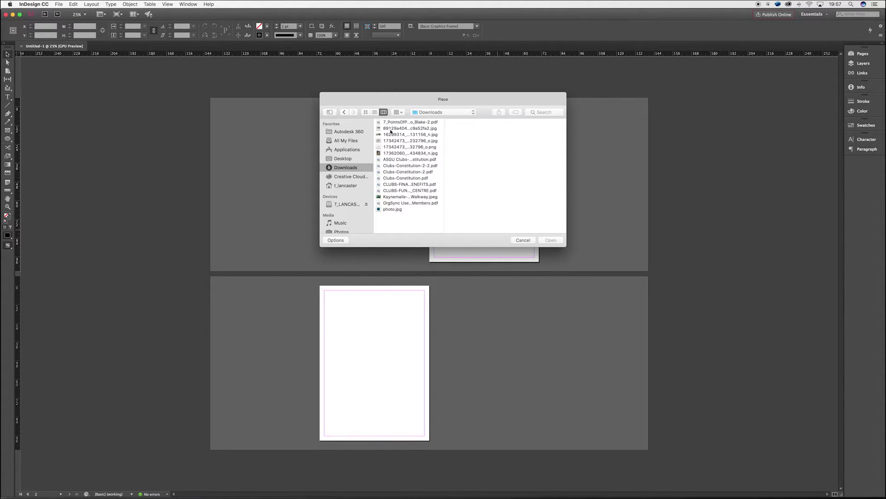
click(388, 153)
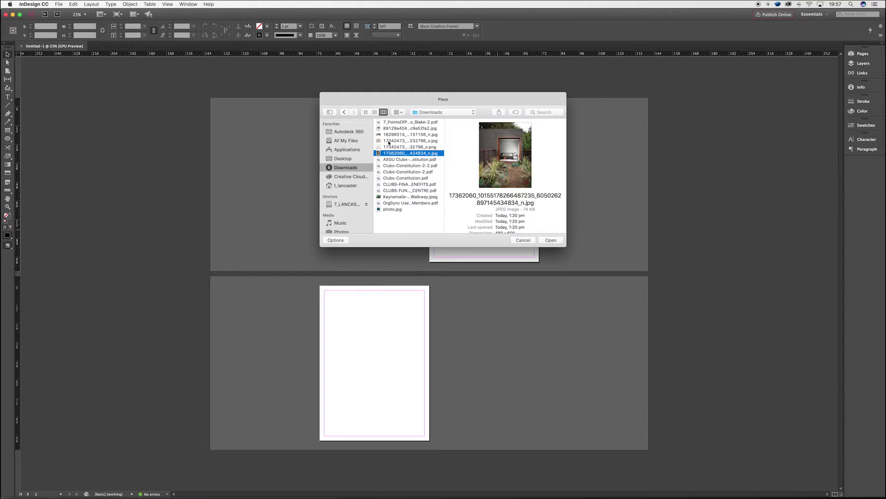
click(388, 128)
click(551, 240)
Place the poster image so it covers the whole first page, and fit that page in the window.
click(430, 109)
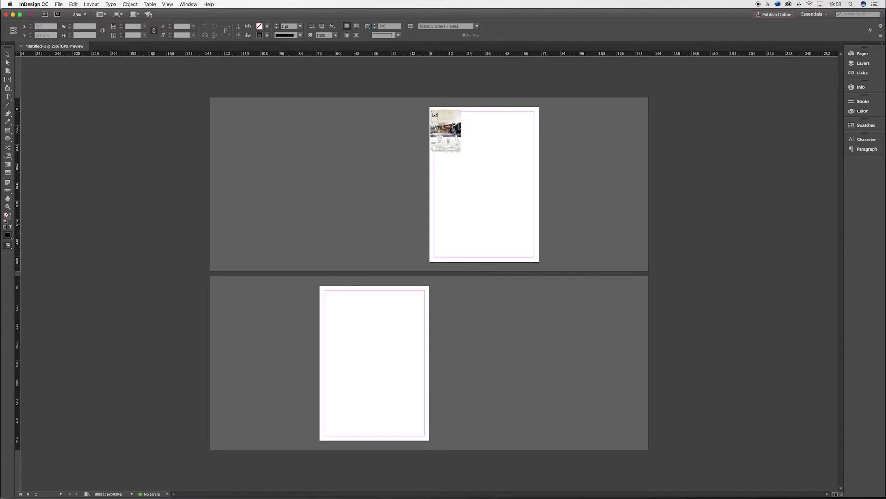
drag(461, 153, 542, 262)
key(slash)
click(332, 188)
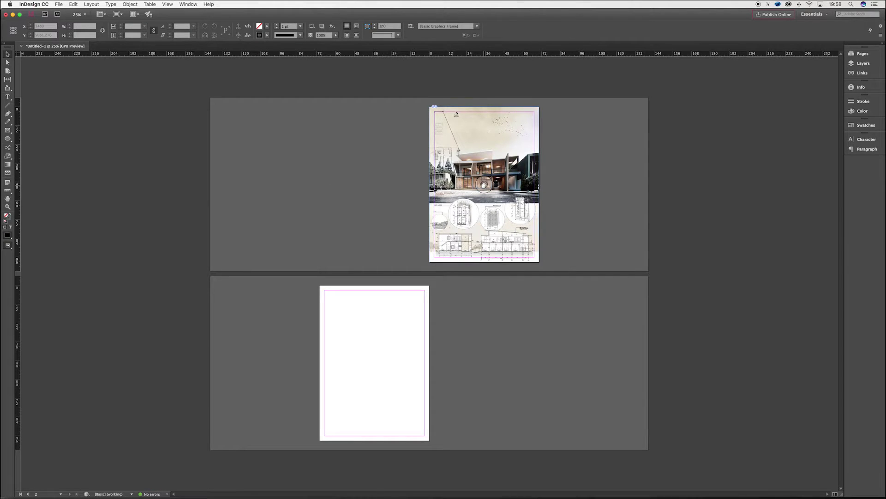
key(super+0)
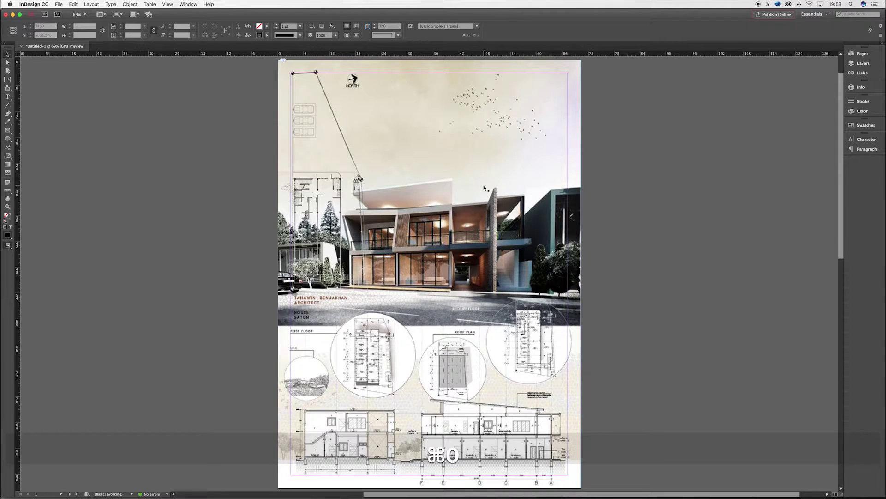
Lock Layer 1, which holds the poster image, and add a new layer above it.
click(543, 150)
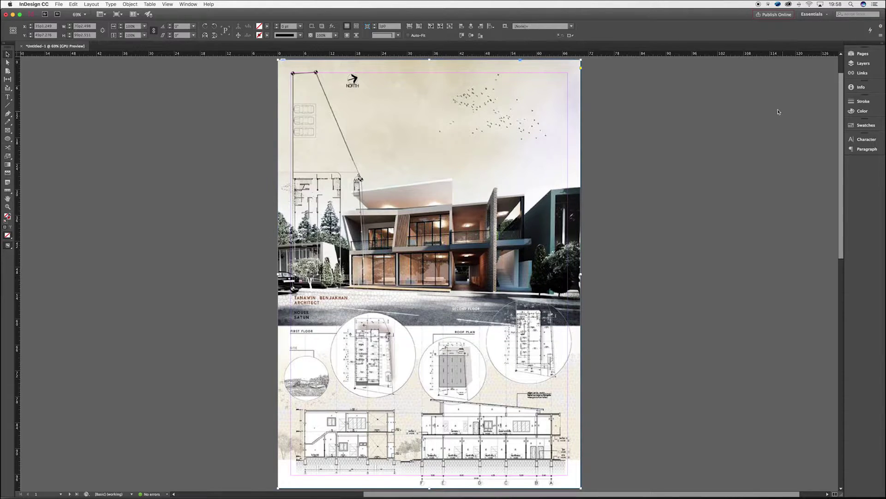
click(866, 58)
click(866, 57)
click(861, 65)
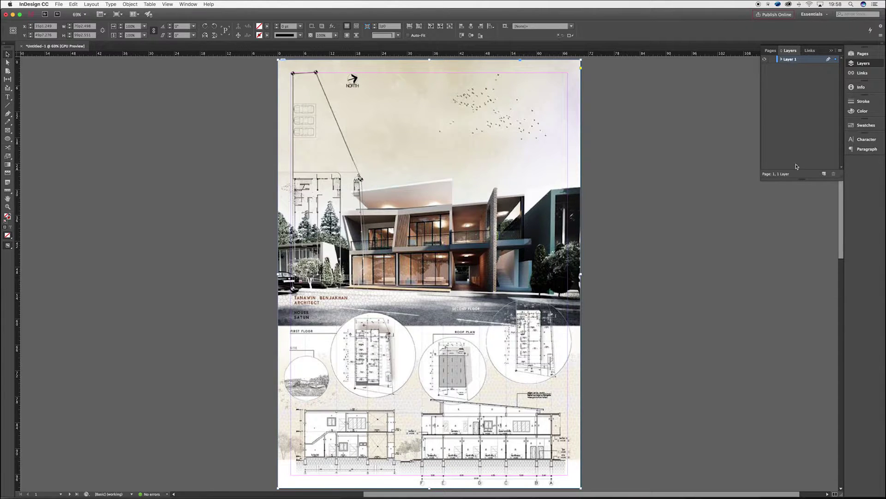
click(772, 60)
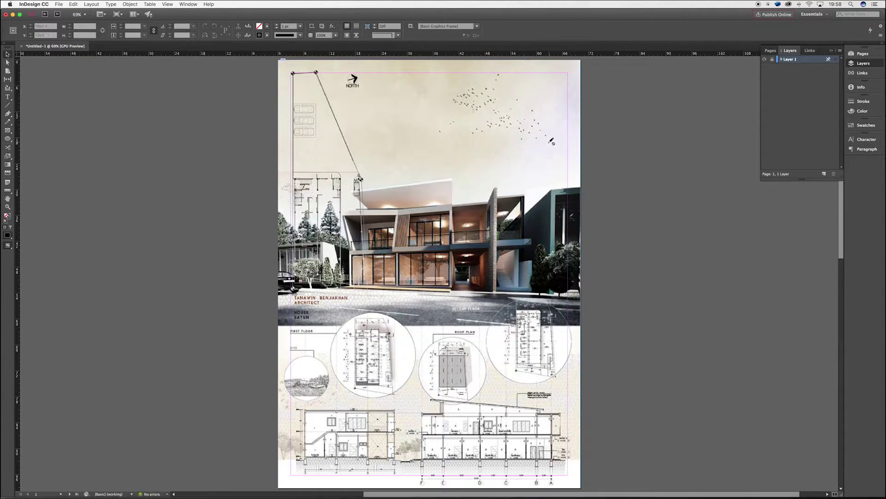
click(824, 174)
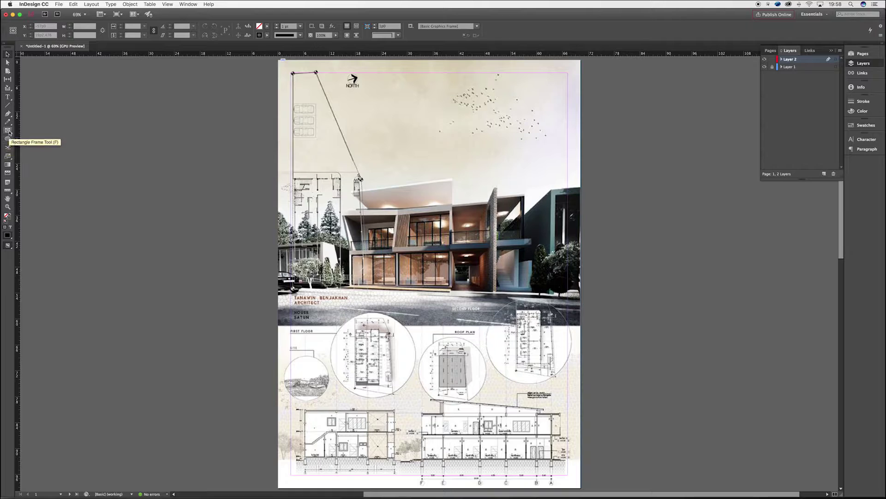
Draw full-width rectangle frames over the poster's rendering, about 70p2 by 61p6, and over its bottom section drawings, about 70p2 by 21p5.
click(8, 131)
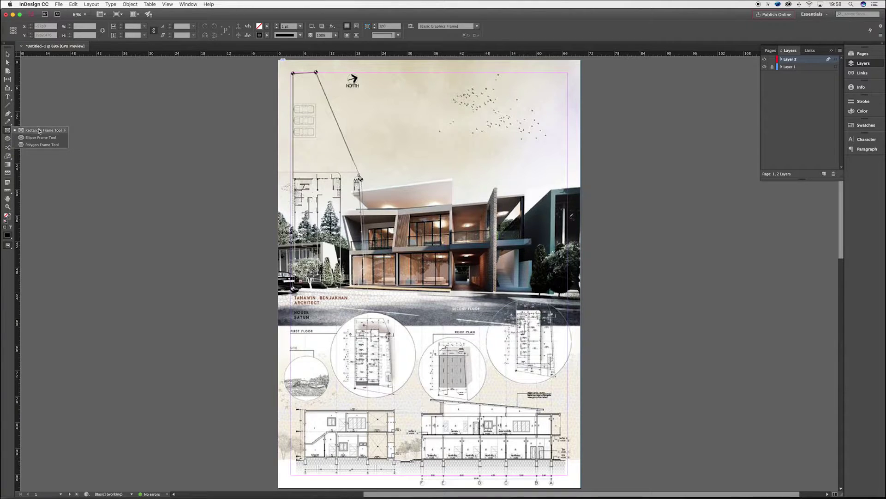
mouse_move(7, 131)
mouse_down()
mouse_move(33, 140)
mouse_move(9, 131)
mouse_up()
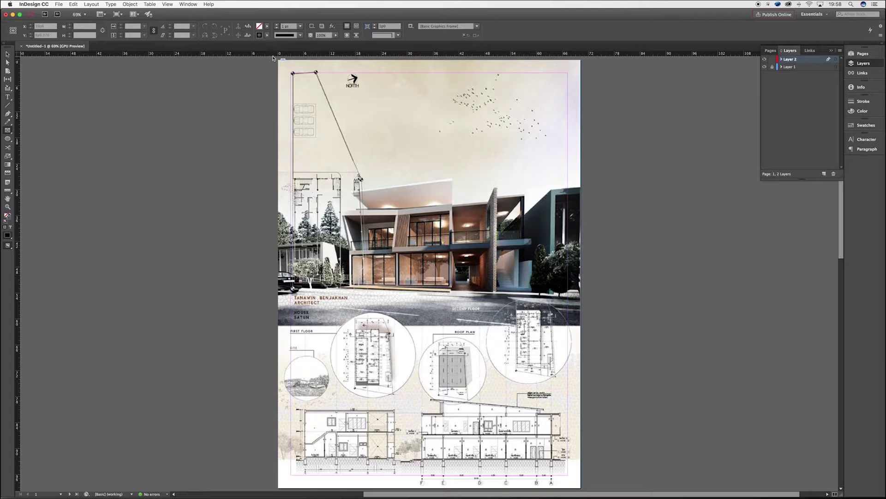
drag(292, 75, 581, 326)
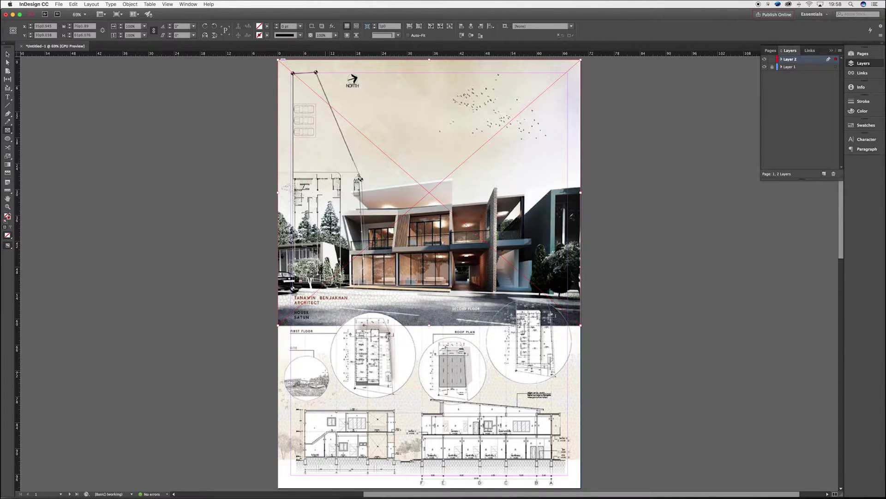
scroll(587, 194, down, 3)
drag(278, 444, 582, 349)
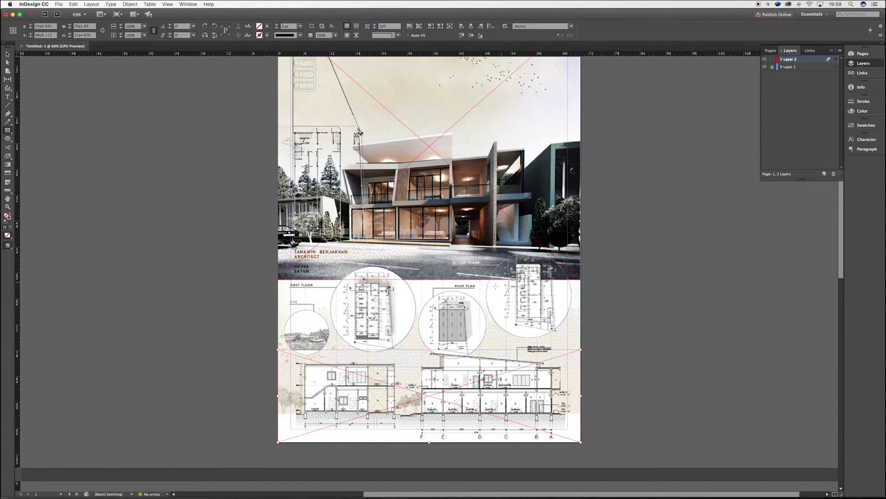
Draw a rectangle frame about 20p by 16p4 over the first-floor plan area and duplicate it twice along the middle row.
drag(278, 279, 365, 350)
key(v)
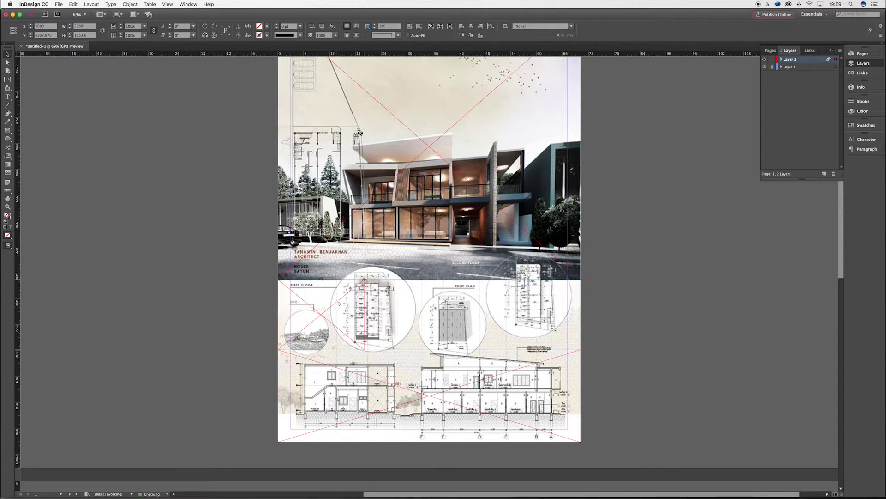
key(alt)
drag(336, 305, 523, 307)
click(596, 312)
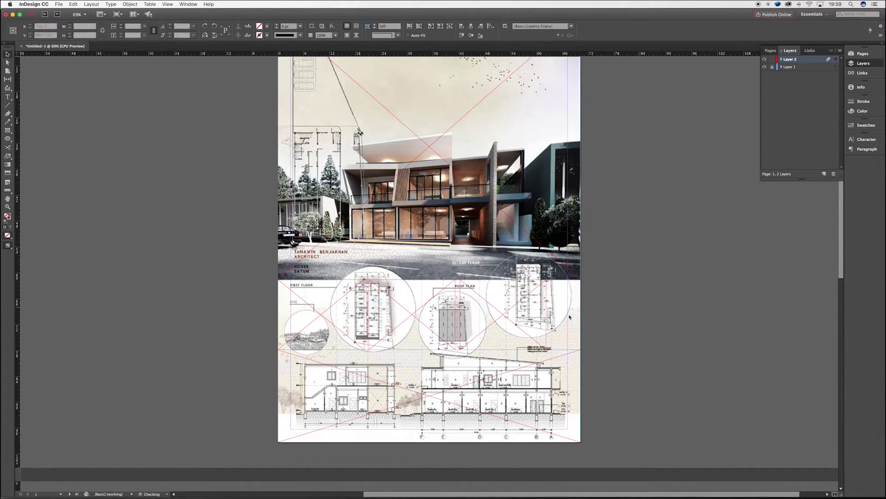
Distribute the three middle-row frames by their horizontal centers, aligned to the page, and deselect them.
drag(592, 315, 286, 318)
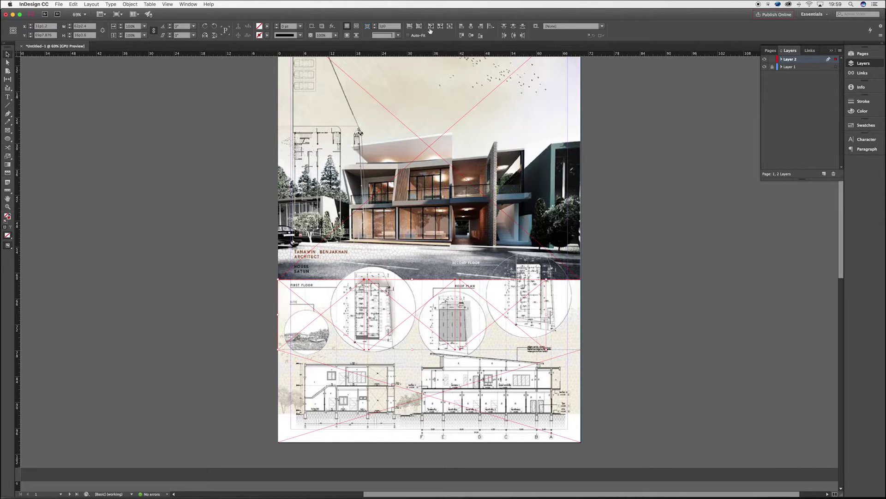
click(490, 26)
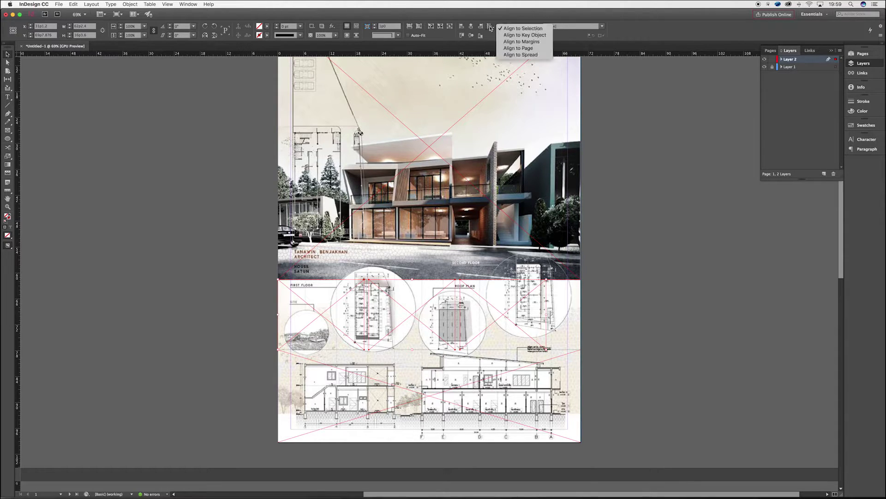
click(519, 48)
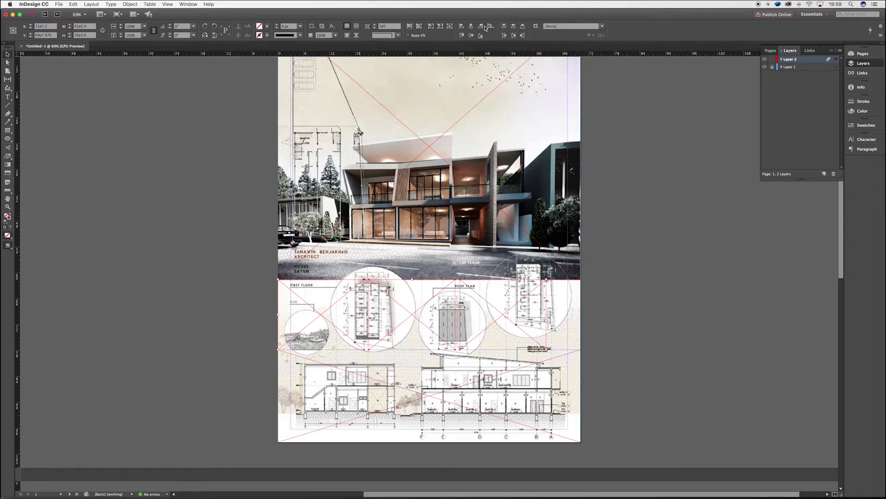
click(514, 28)
key(super+z)
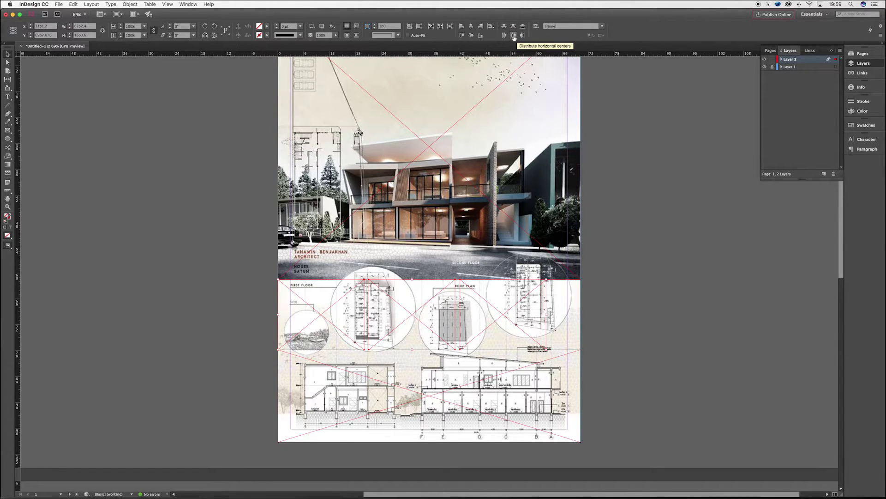
click(514, 36)
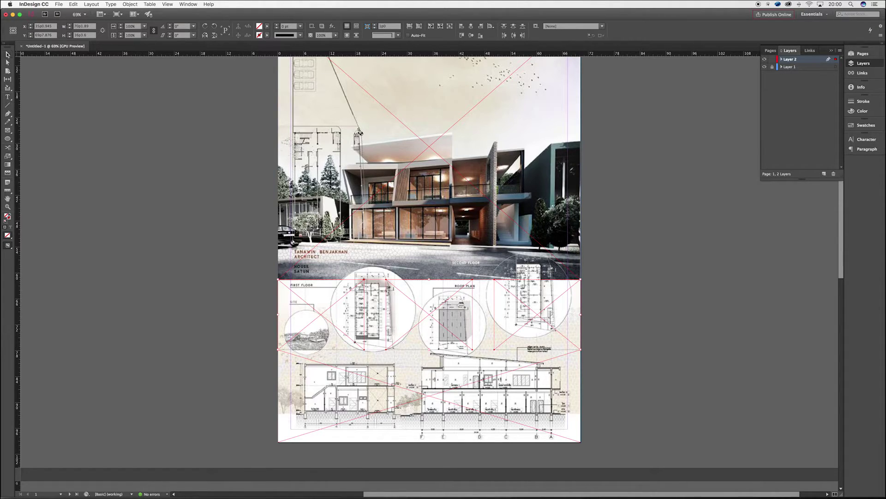
click(85, 230)
Hide Layer 1 with the poster image and check the large, middle-row and bottom frames left on the page.
click(765, 67)
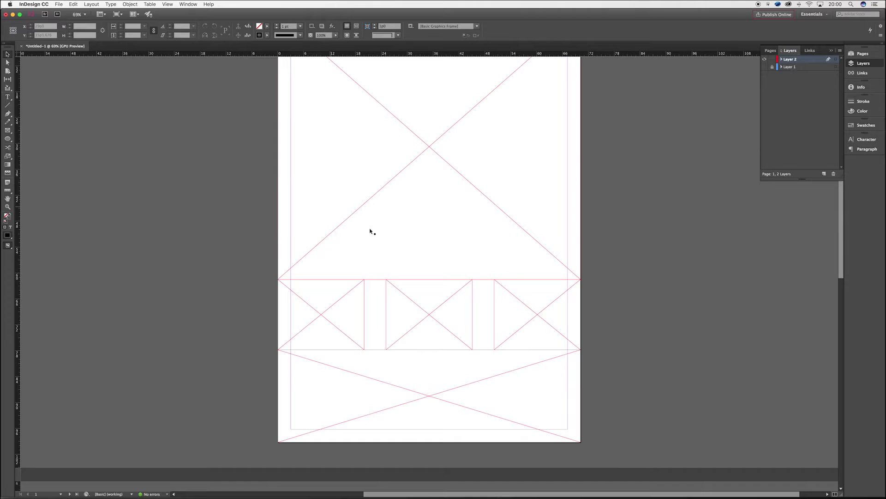
scroll(491, 263, up, 3)
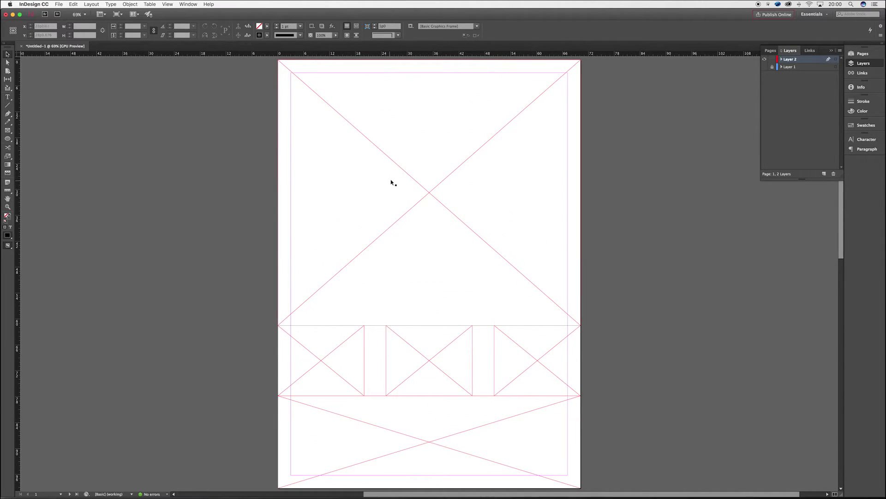
click(421, 255)
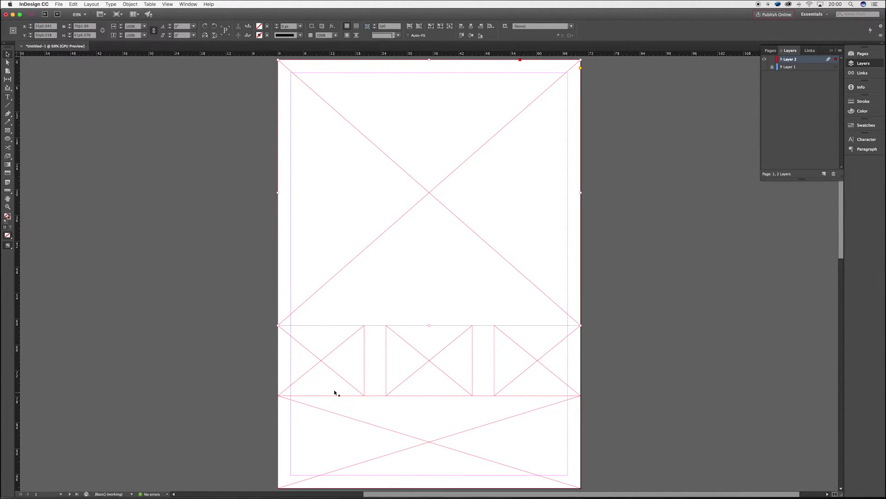
click(328, 358)
click(507, 384)
scroll(511, 419, down, 3)
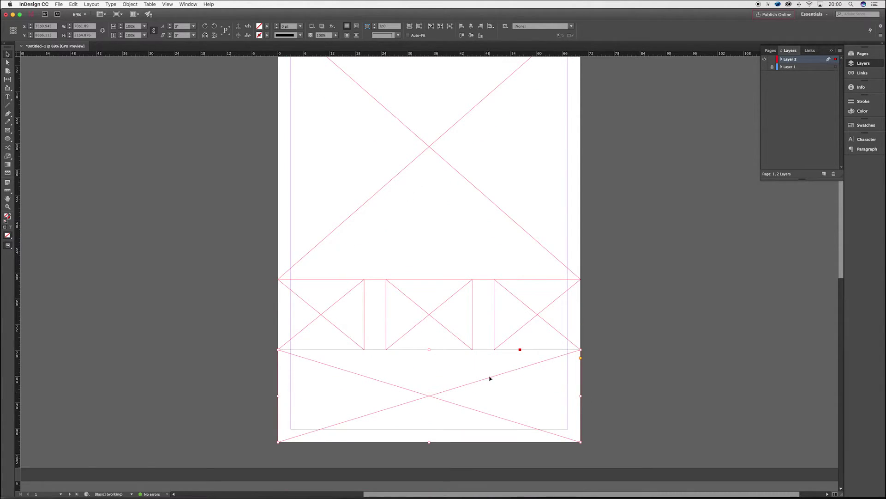
scroll(490, 378, up, 3)
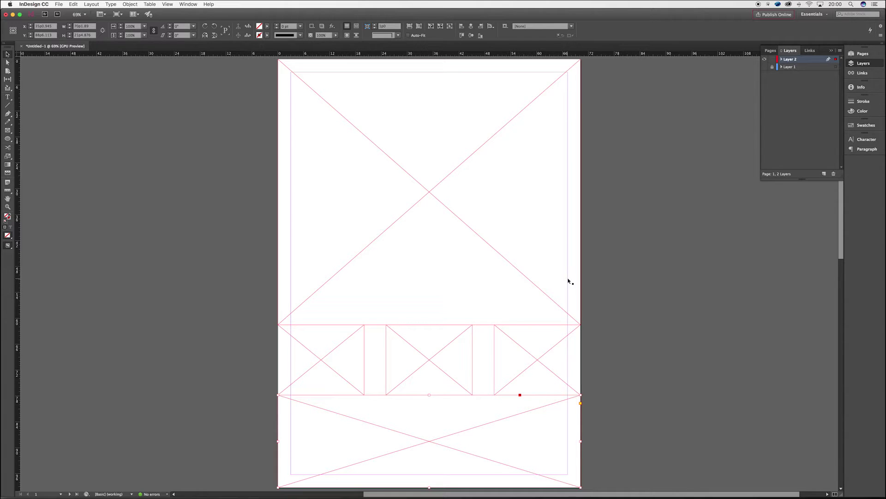
scroll(568, 281, down, 1)
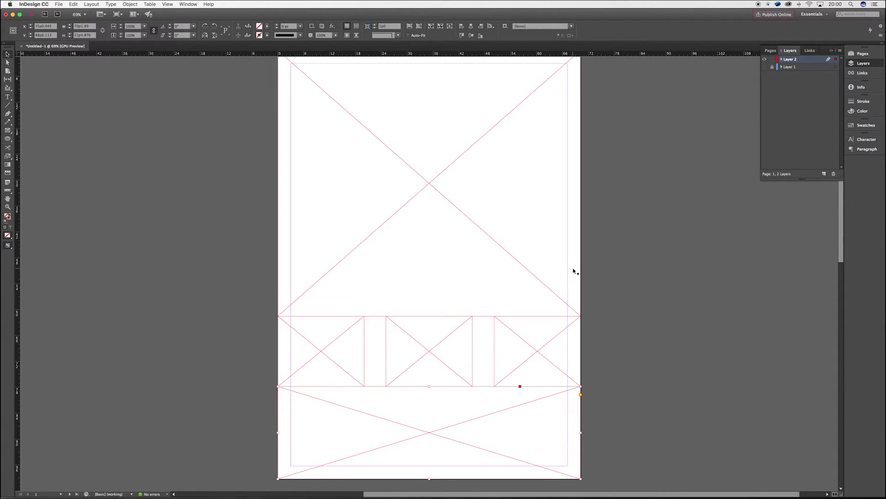
scroll(573, 272, up, 1)
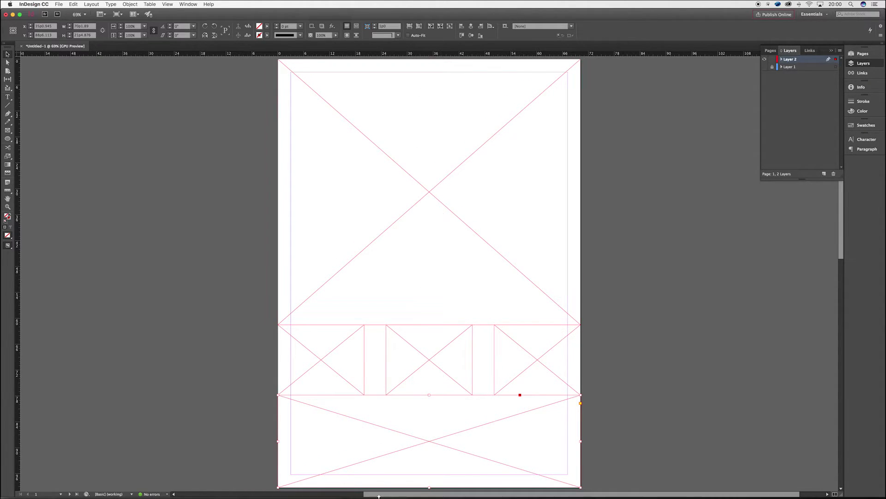
click(9, 134)
click(476, 226)
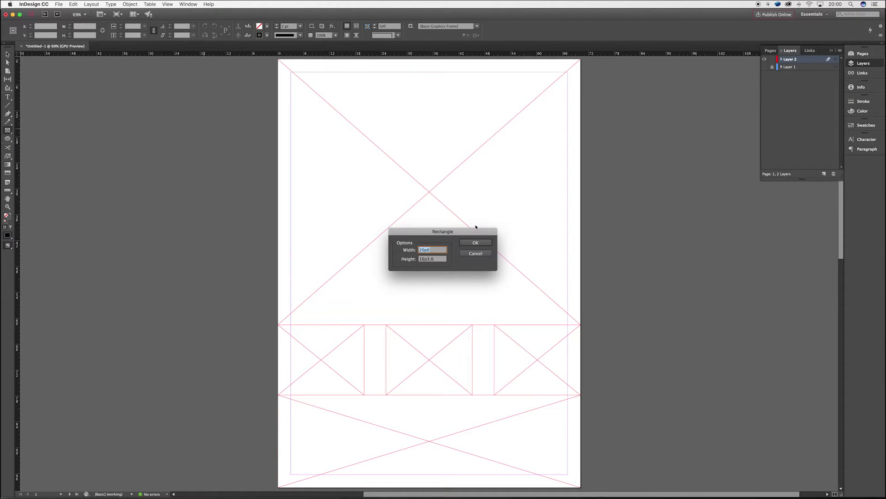
click(475, 253)
Switch to Chrome and search the web for "floor plan".
mouse_move(367, 490)
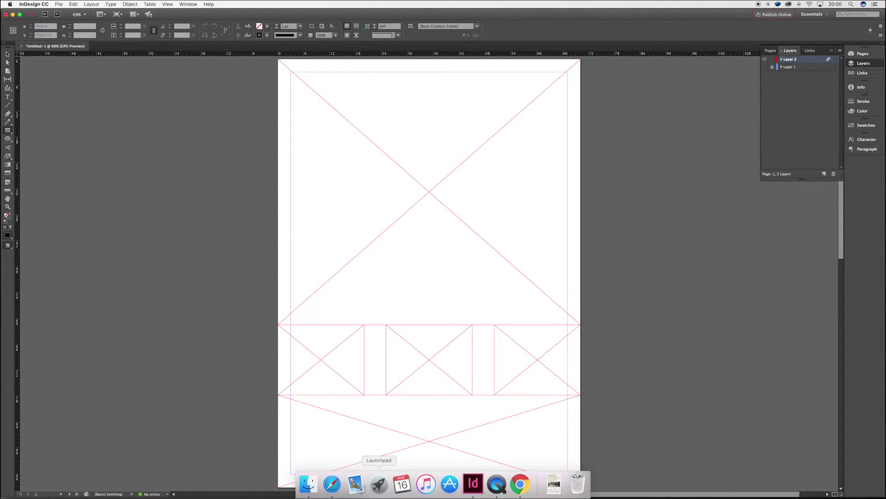
click(519, 484)
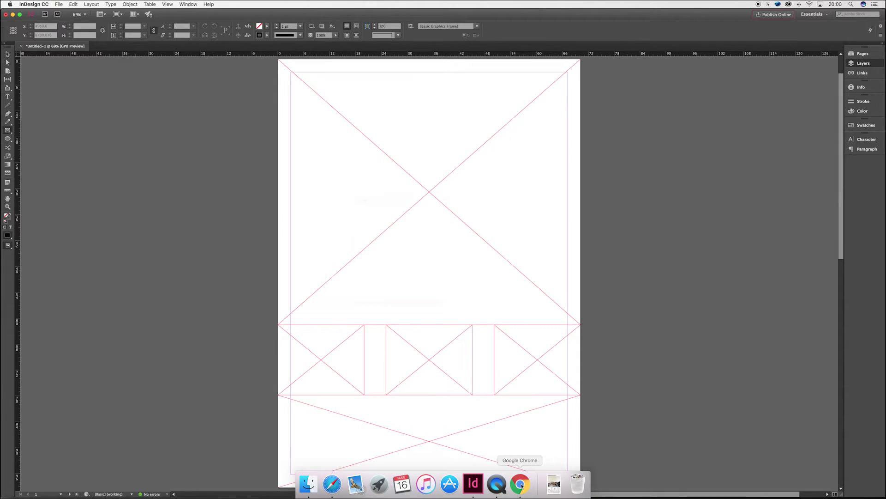
drag(385, 77, 170, 68)
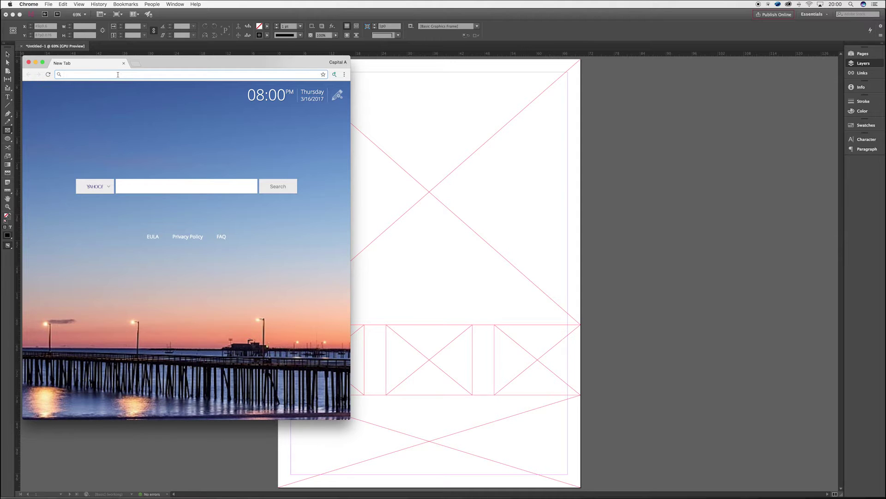
text(flor)
key(BackSpace)
text(or)
key(Return)
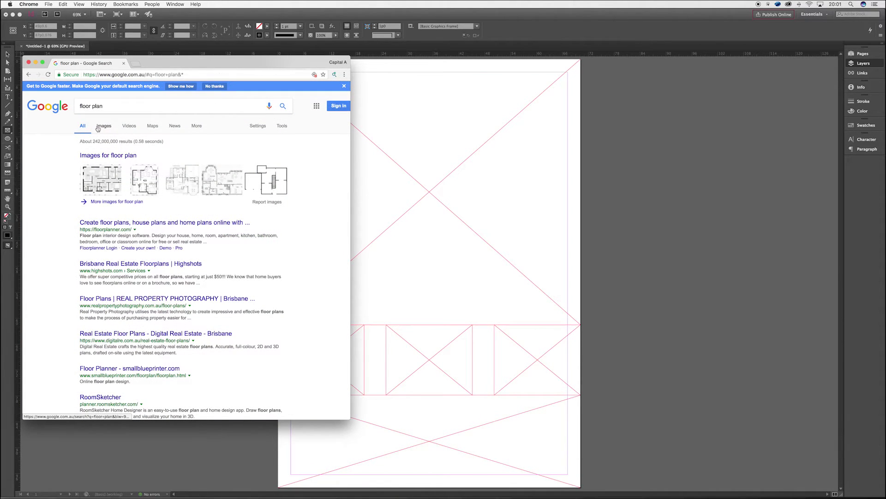
Show the image results for the floor plan search and filter their usage rights to Labeled for reuse.
click(97, 128)
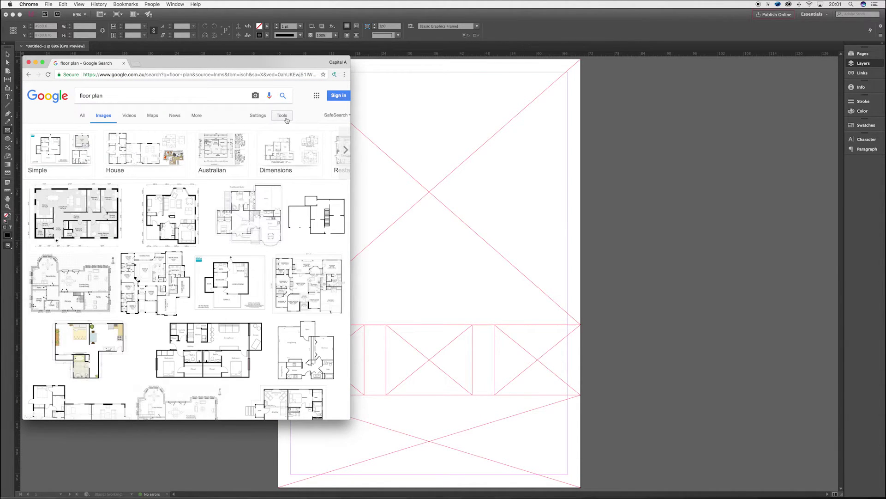
click(282, 115)
click(194, 128)
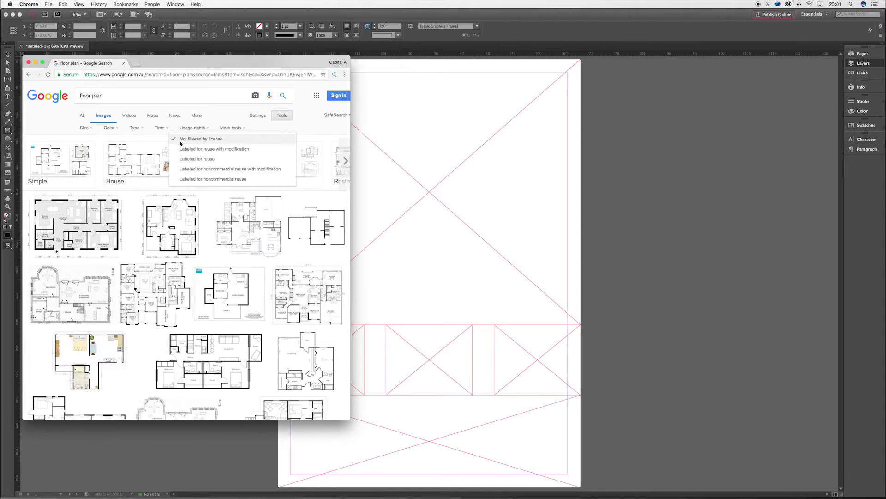
click(206, 159)
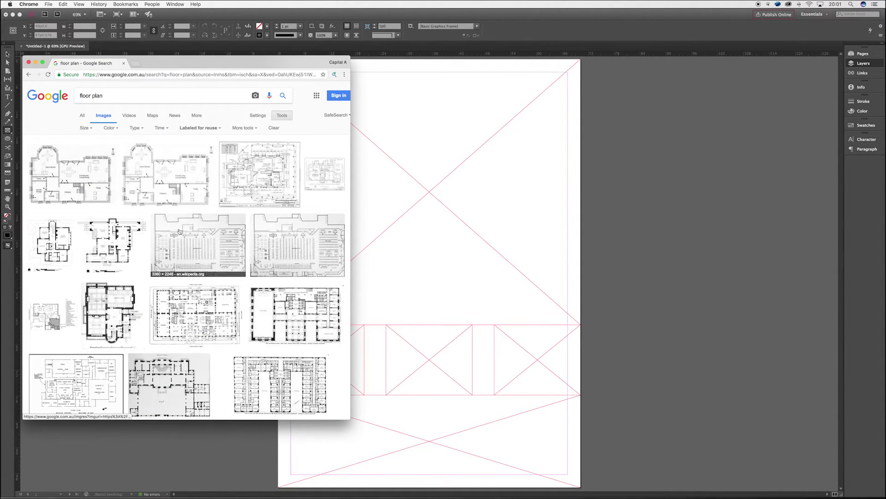
Open the Hills DeCaro House second floor plan image from the results at full size.
scroll(179, 232, down, 1)
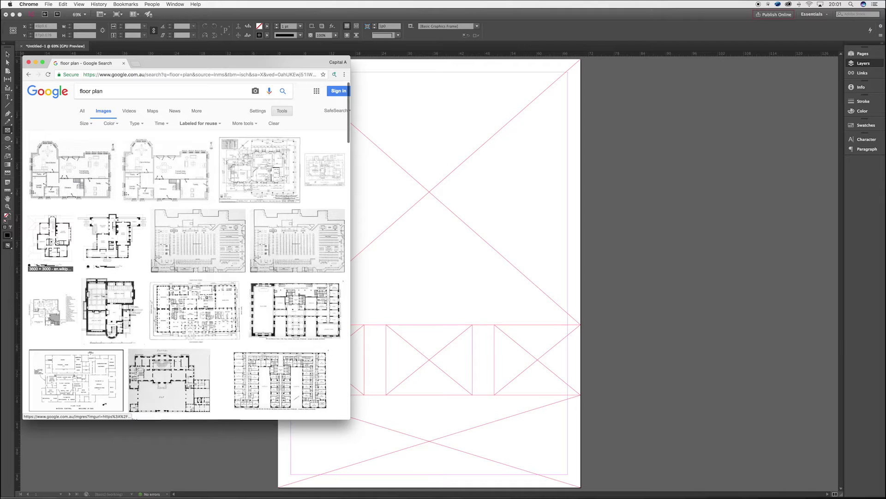
click(56, 241)
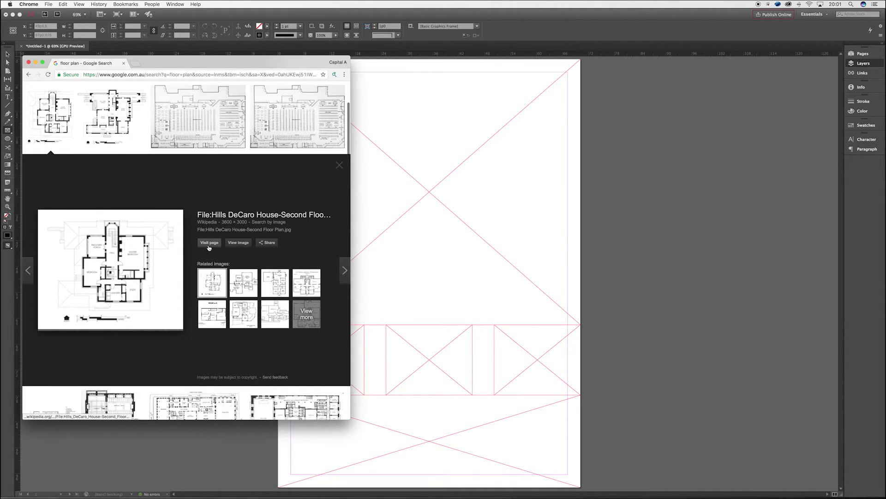
right_click(98, 253)
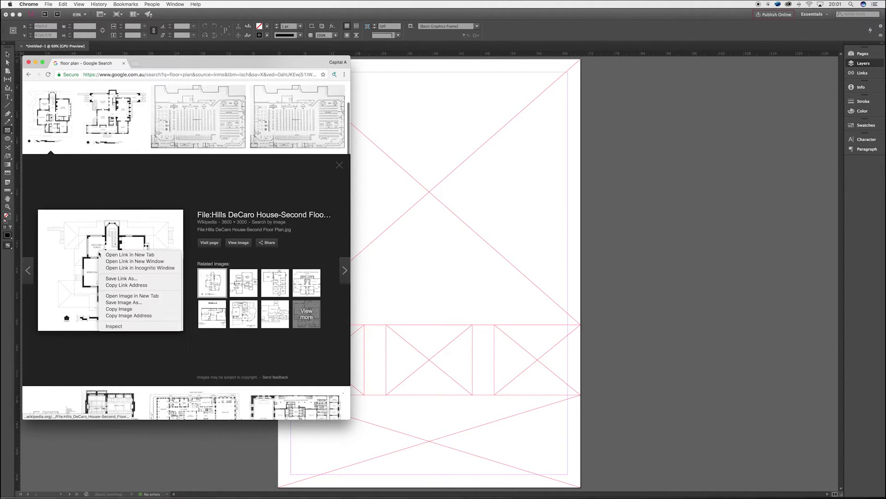
click(238, 244)
right_click(202, 231)
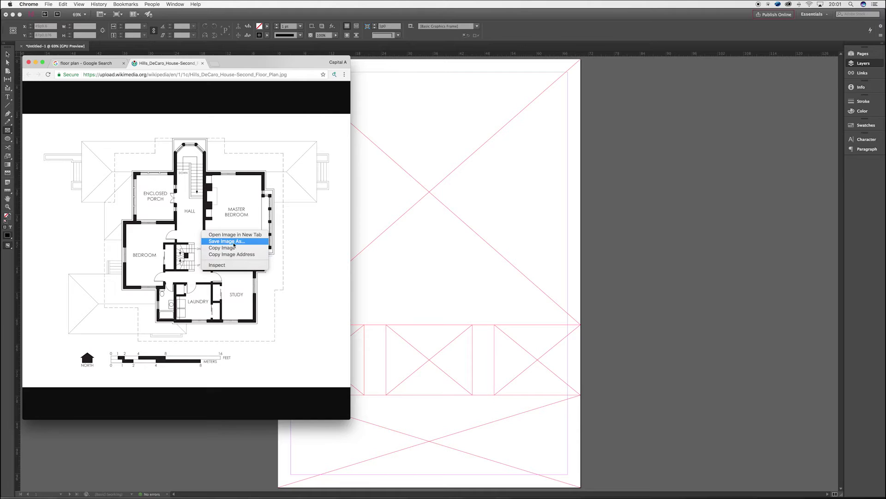
Open the floor plan image in another tab and examine it enlarged around the bedroom and stairs.
right_click(179, 216)
click(213, 220)
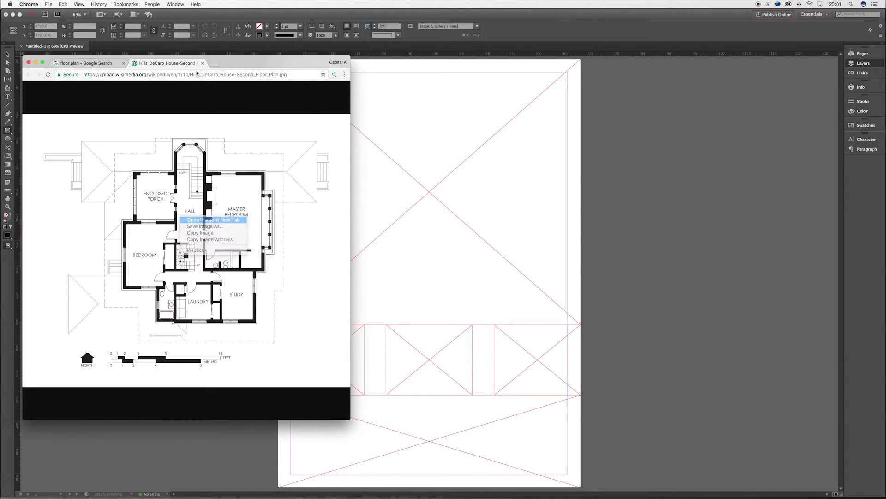
right_click(198, 216)
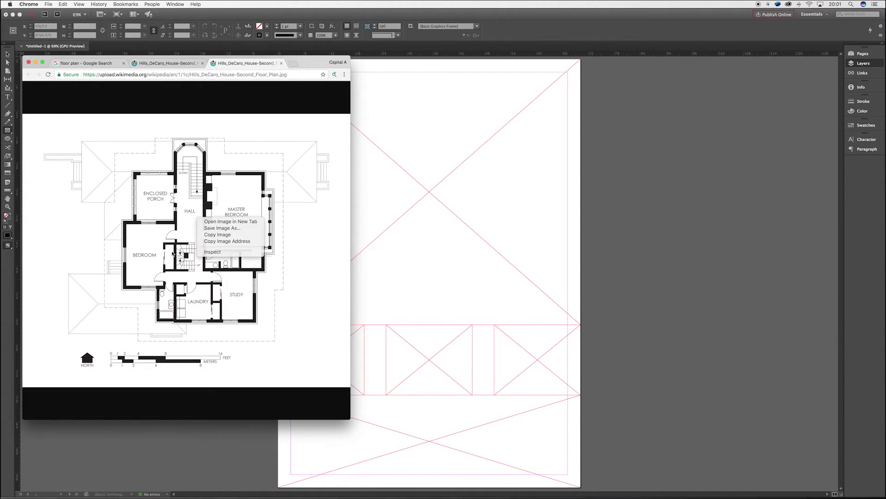
click(165, 240)
click(164, 240)
right_click(184, 236)
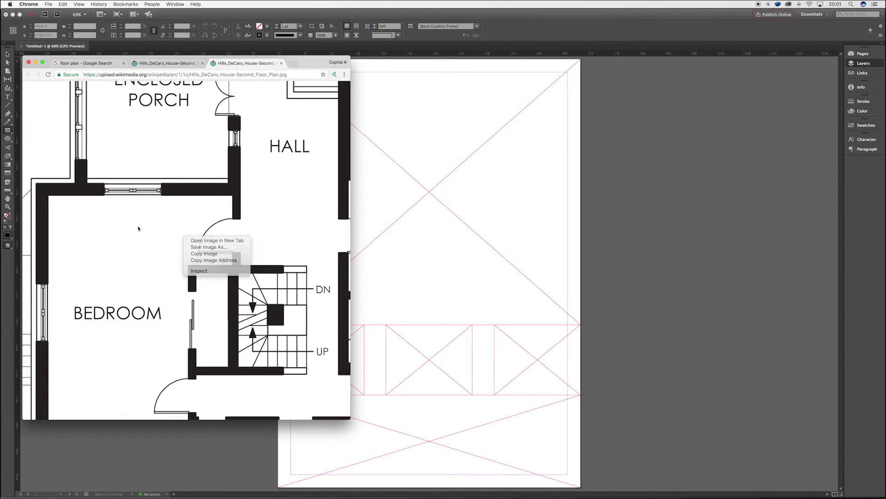
Try placing the floor plan screenshot from Finder into the large upper frame of the InDesign page, and undo the placement.
key(super+h)
click(310, 427)
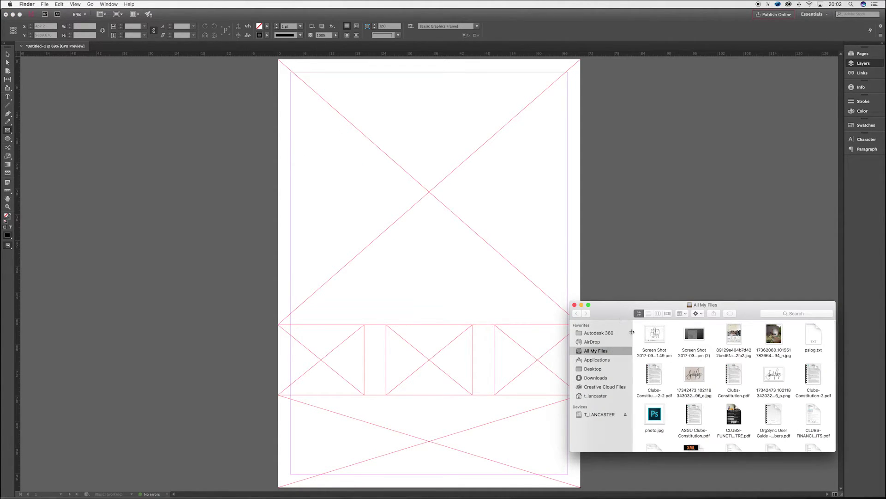
drag(654, 334, 444, 186)
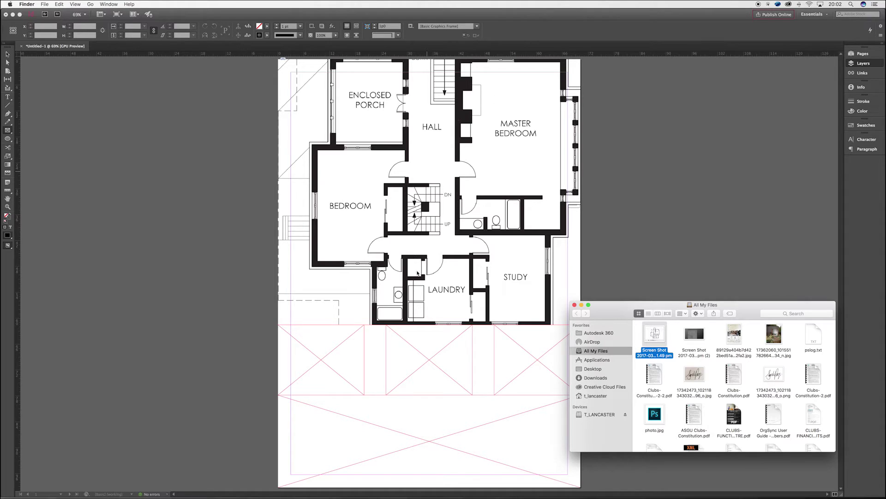
click(697, 211)
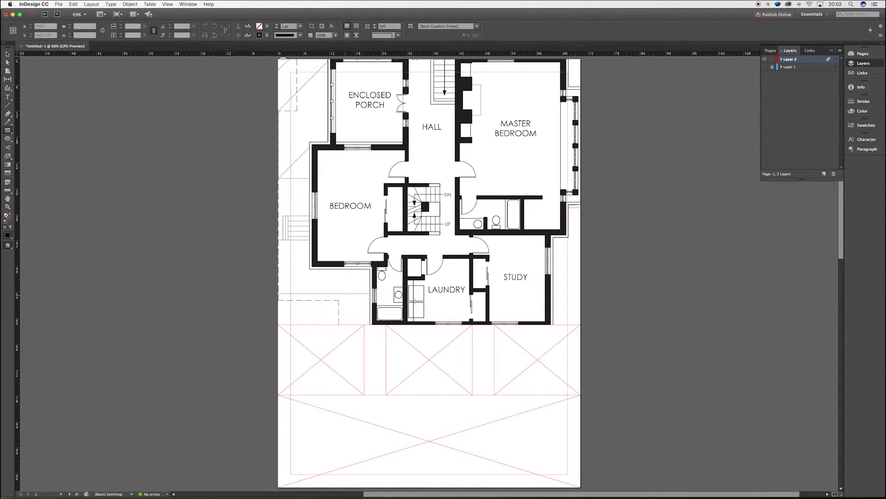
key(super+z)
Place the floor plan screenshot from Finder into each of the three middle-row frames and return to InDesign.
click(308, 483)
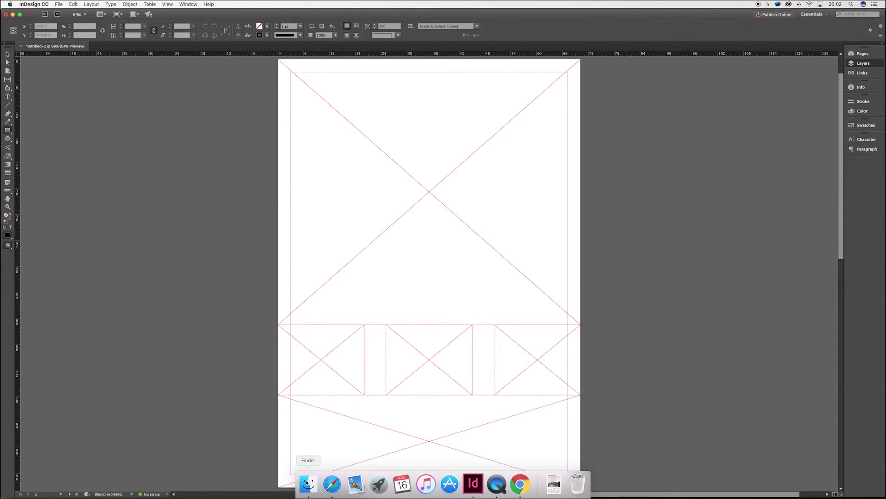
drag(652, 341, 323, 355)
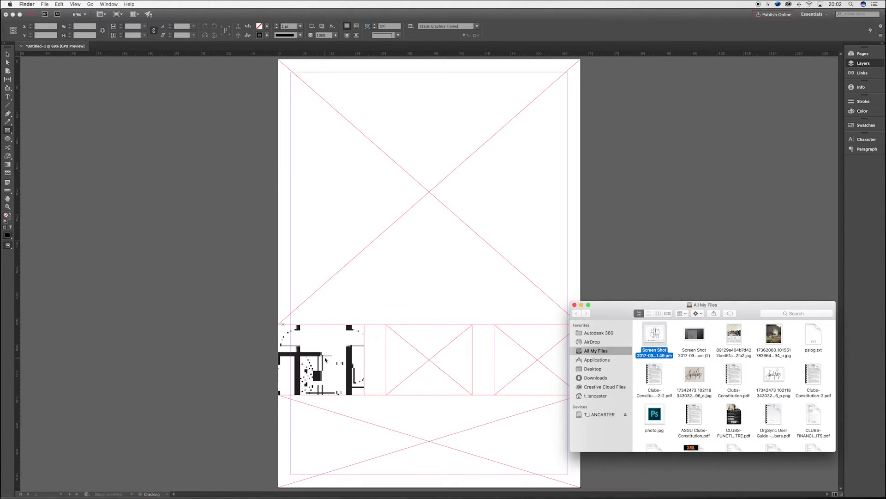
drag(658, 337, 535, 357)
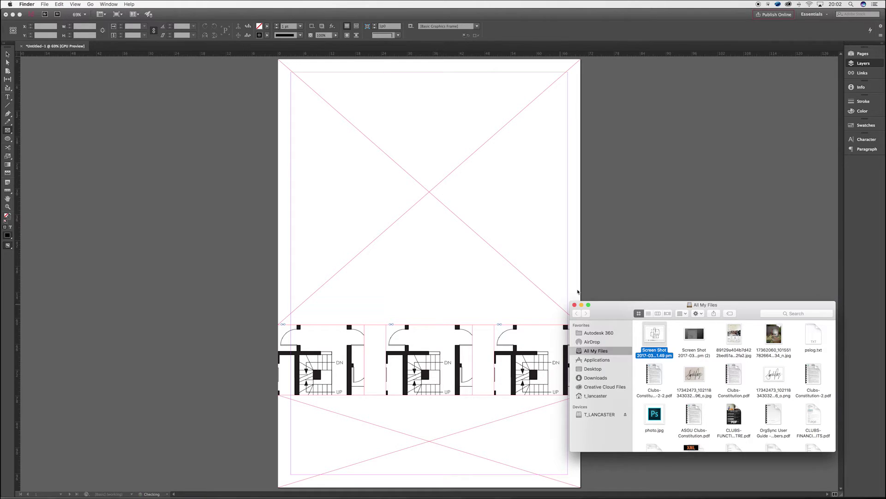
click(600, 265)
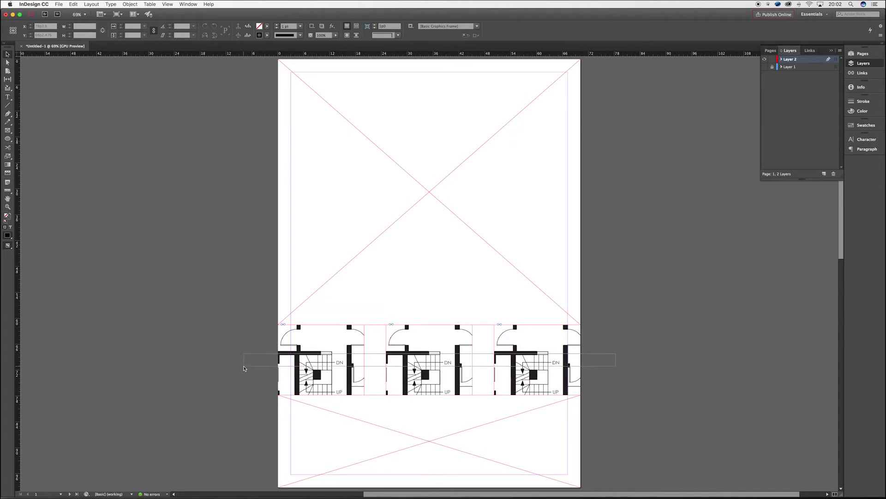
Select the three middle-row frames and apply Fit Content Proportionally to their floor plan images.
key(super+a)
click(512, 369)
drag(669, 365, 233, 341)
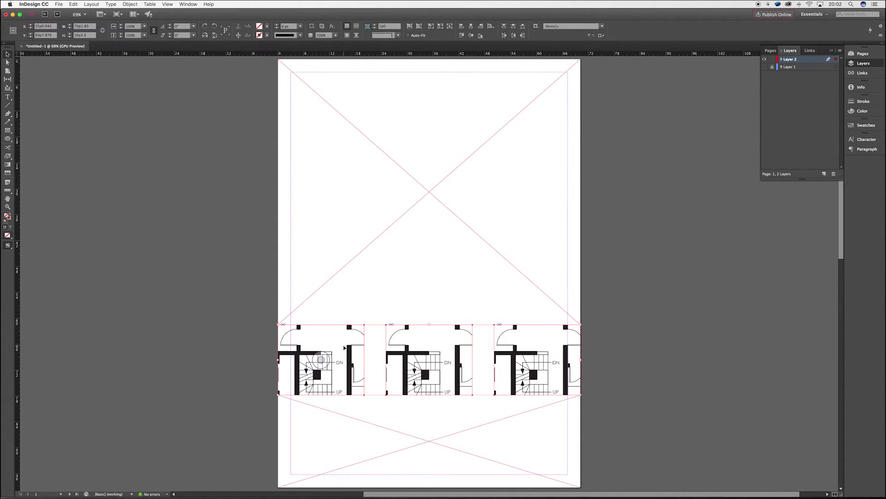
right_click(345, 347)
mouse_move(395, 344)
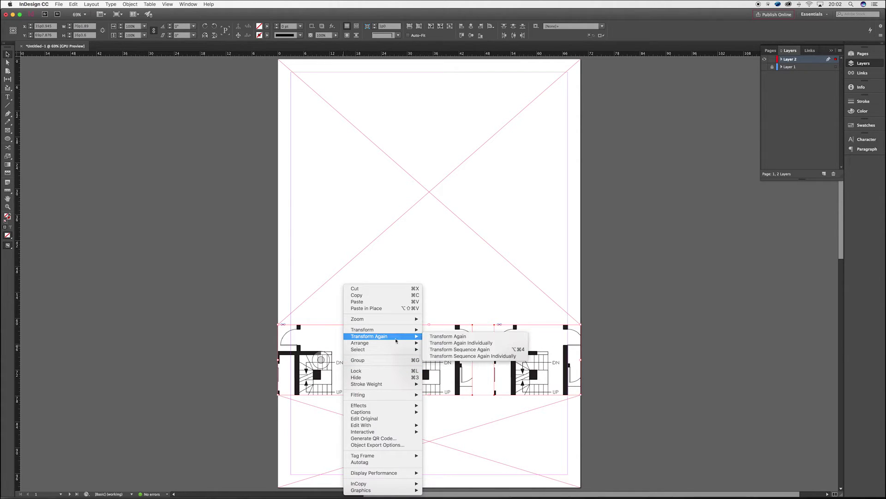
mouse_move(402, 394)
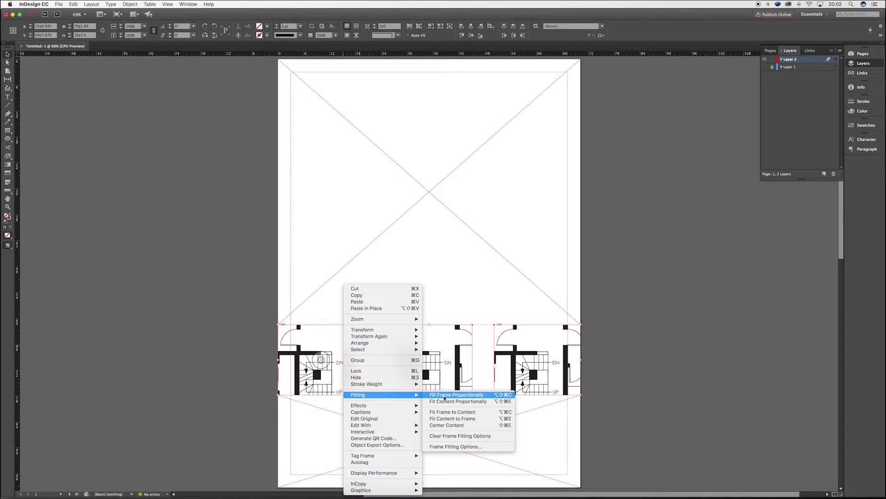
click(464, 396)
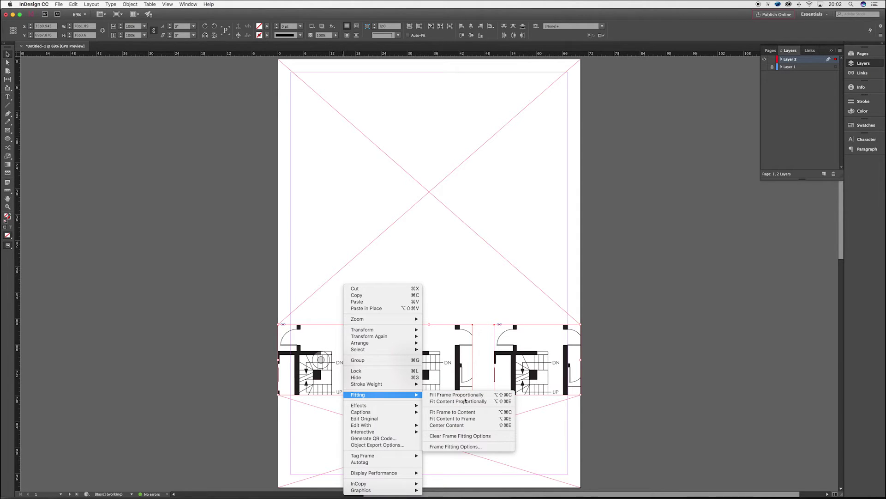
click(465, 401)
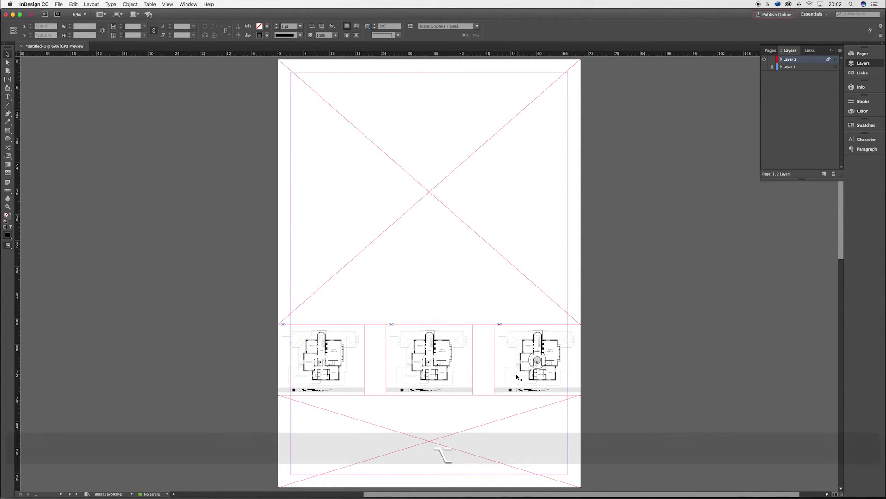
alt+scroll(514, 380, up, 5)
alt+scroll(317, 355, up, 1)
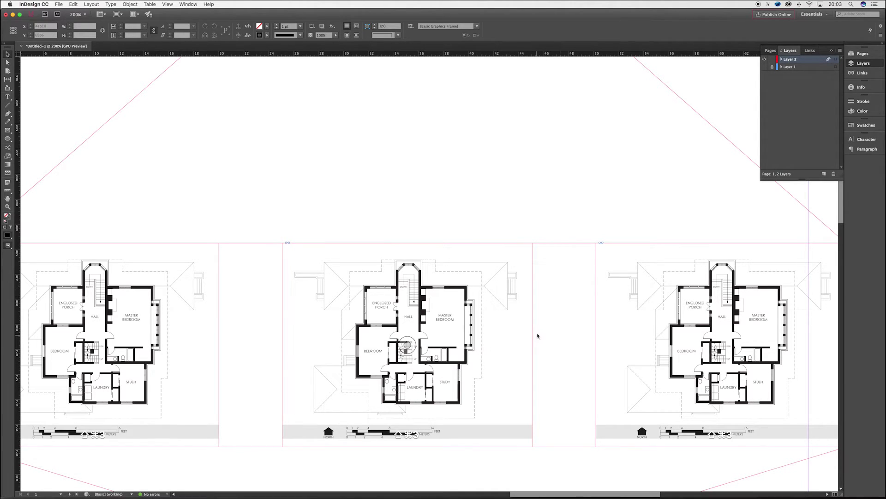
alt+scroll(517, 326, down, 2)
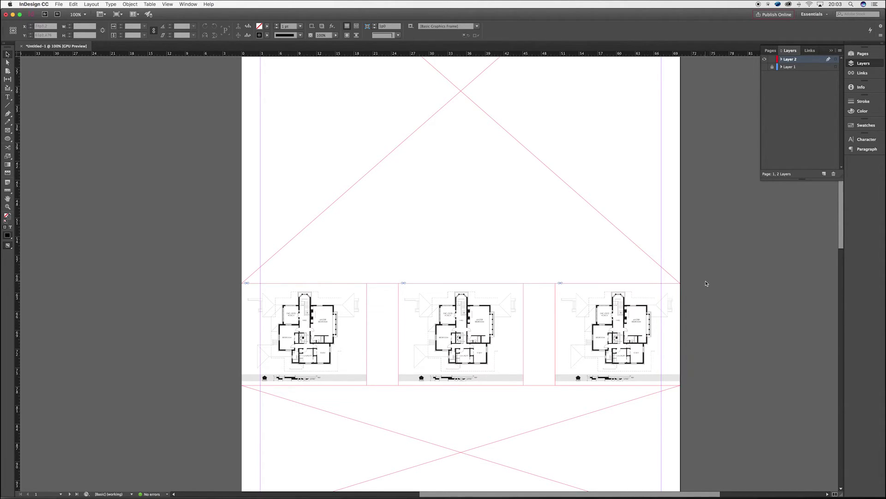
scroll(657, 301, up, 2)
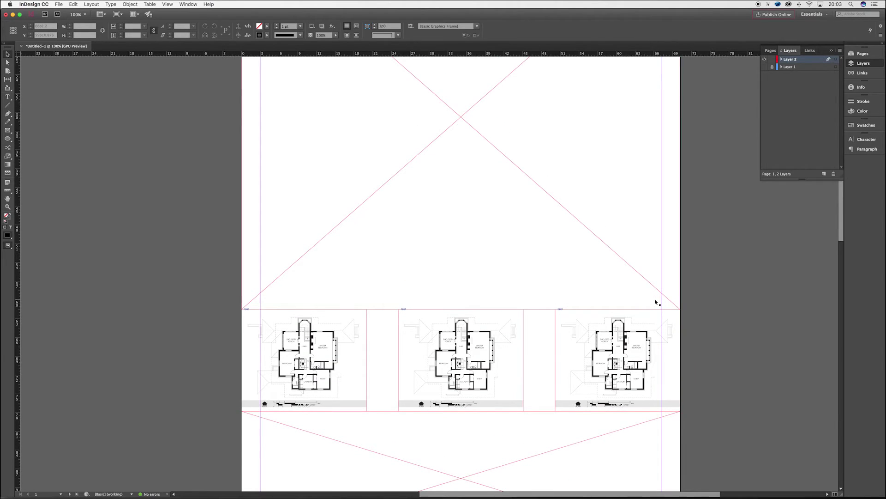
scroll(655, 301, up, 4)
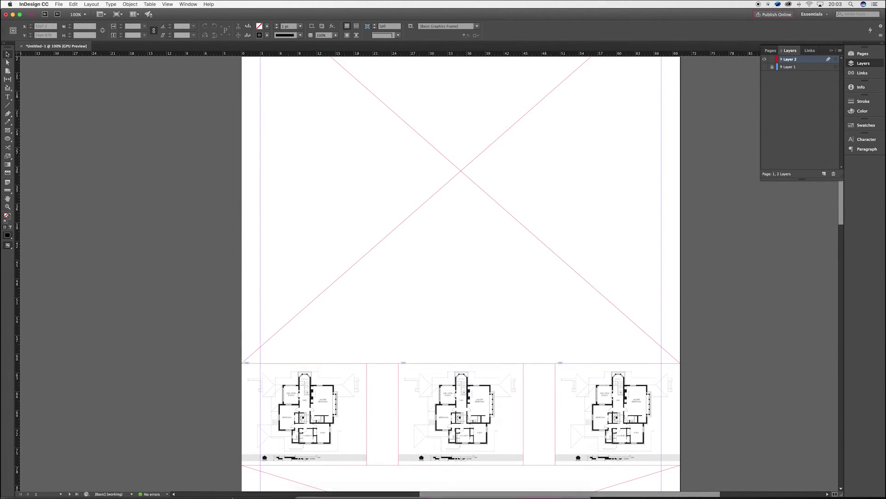
Switch to Chrome and search Google Images for "architecture".
mouse_move(340, 485)
click(520, 484)
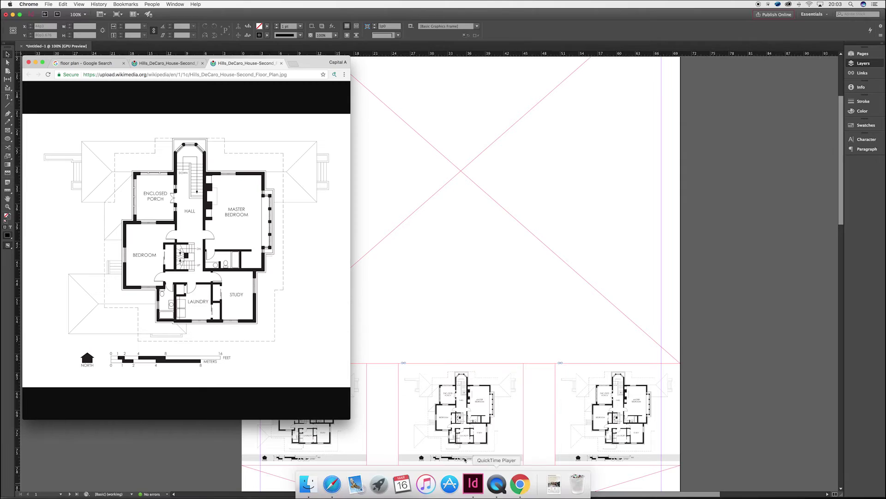
click(288, 64)
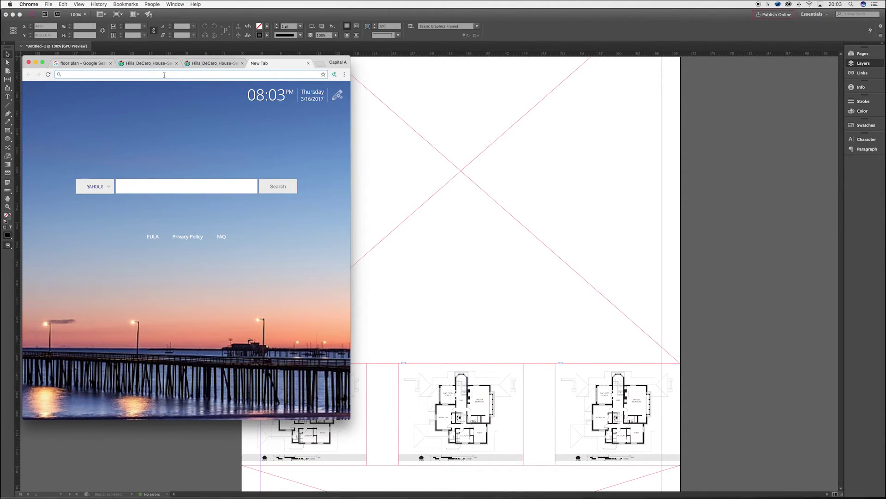
click(308, 63)
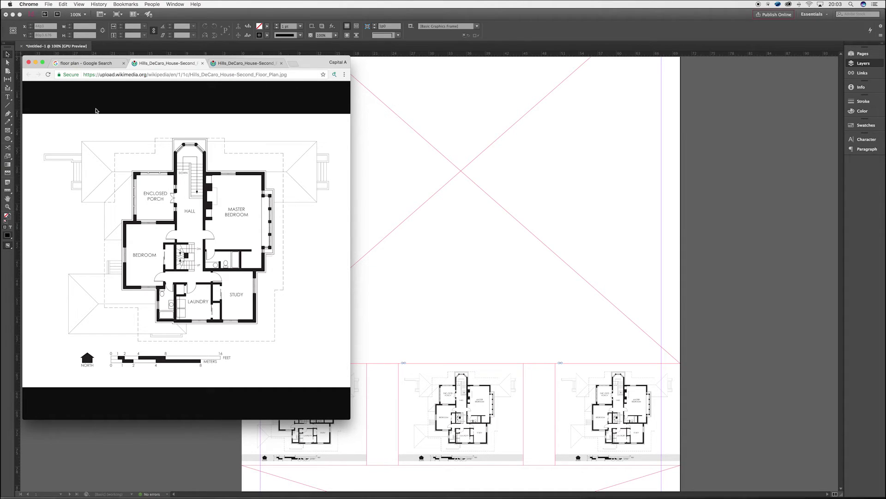
click(77, 66)
scroll(138, 185, up, 3)
triple_click(179, 97)
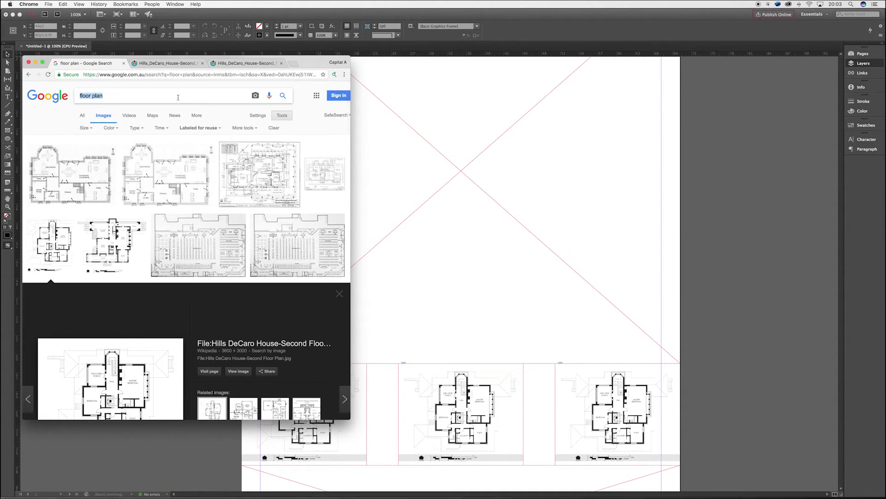
text(architecture)
key(Return)
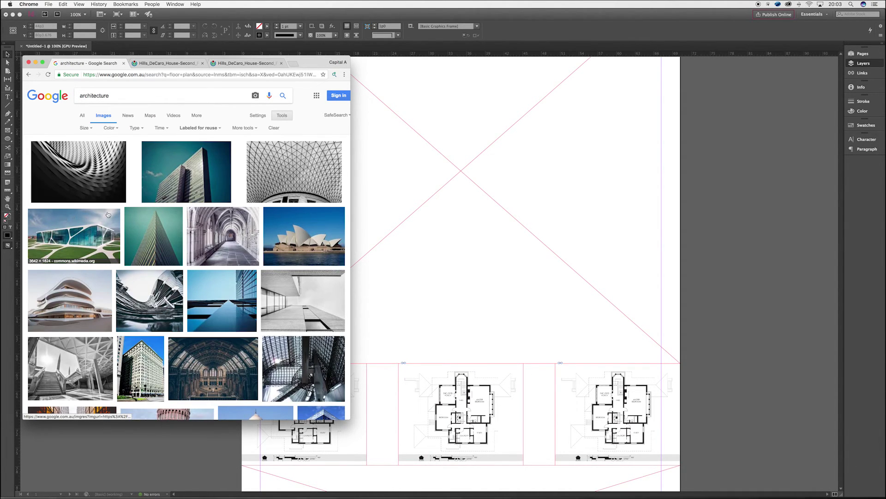
Open the Leonardo Glass Cube image at full size and save it to the Desktop as a JPEG image.
click(80, 239)
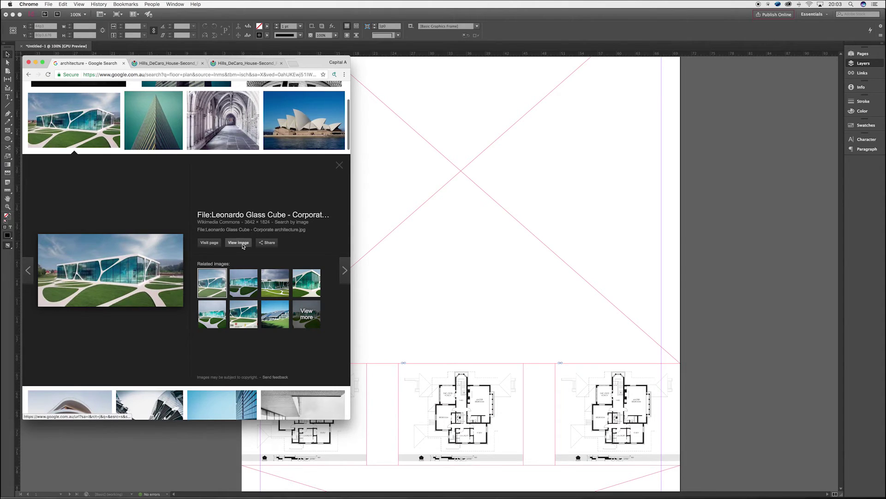
click(99, 236)
right_click(173, 250)
click(164, 223)
right_click(164, 223)
click(190, 225)
key(super+s)
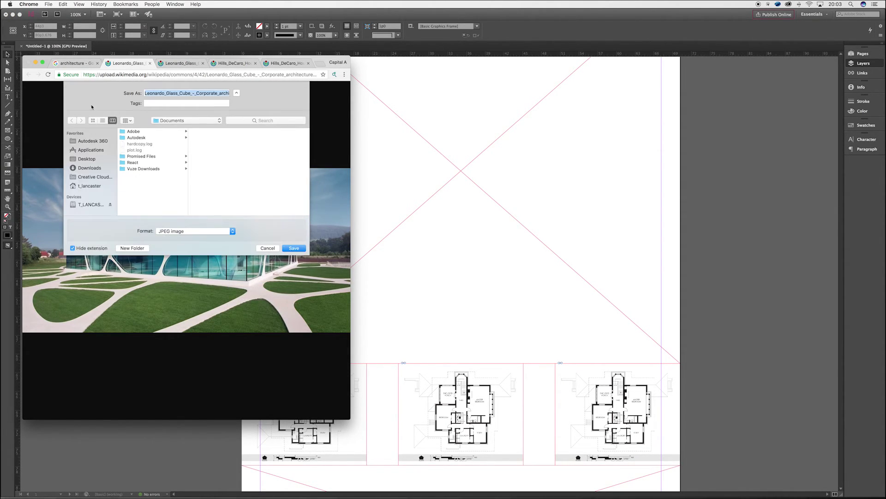
click(83, 159)
key(Return)
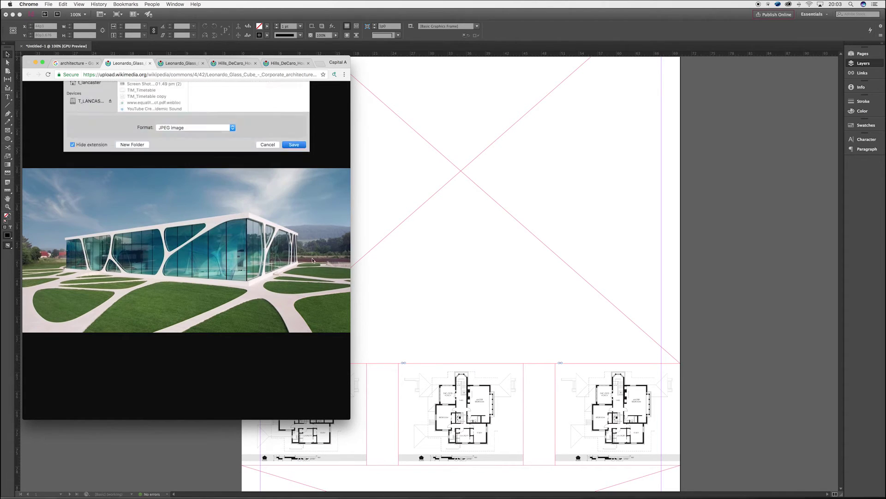
Place the Leonardo Glass Cube image from Finder into the large upper frame of the InDesign page.
click(307, 481)
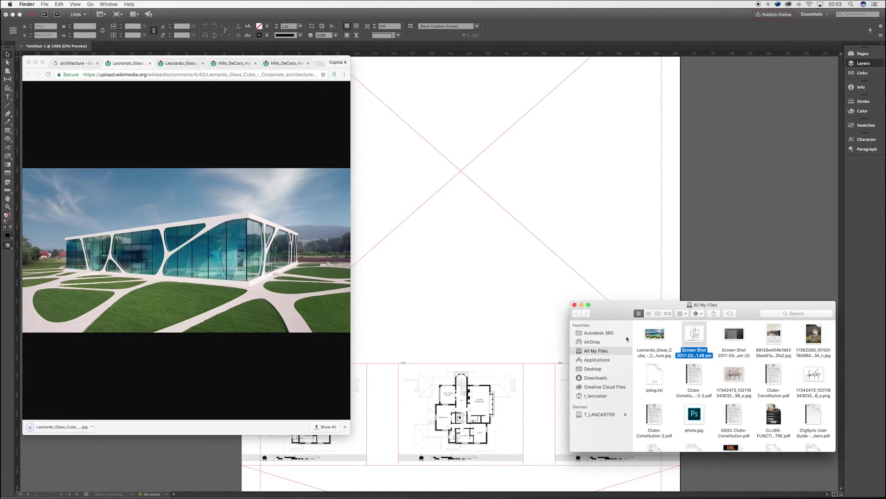
click(650, 331)
drag(650, 331, 450, 157)
click(461, 210)
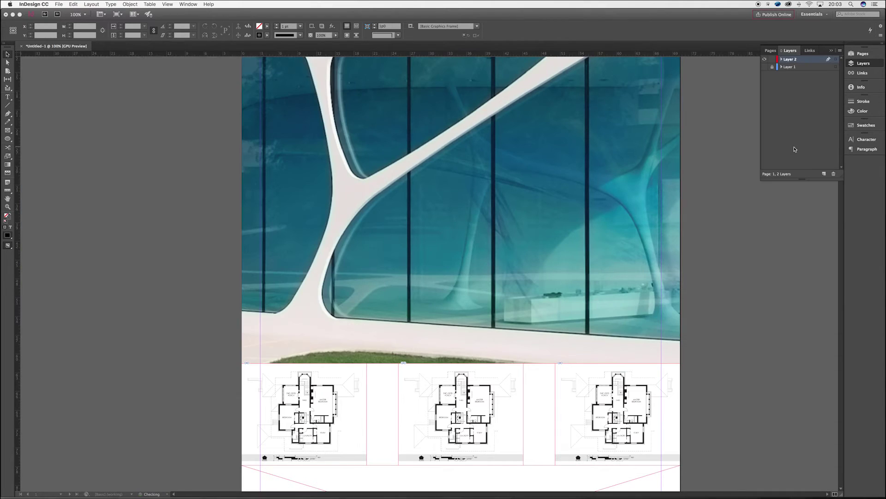
Apply Fill Frame Proportionally to the glass building image in the large upper frame.
scroll(450, 221, down, 3)
click(489, 183)
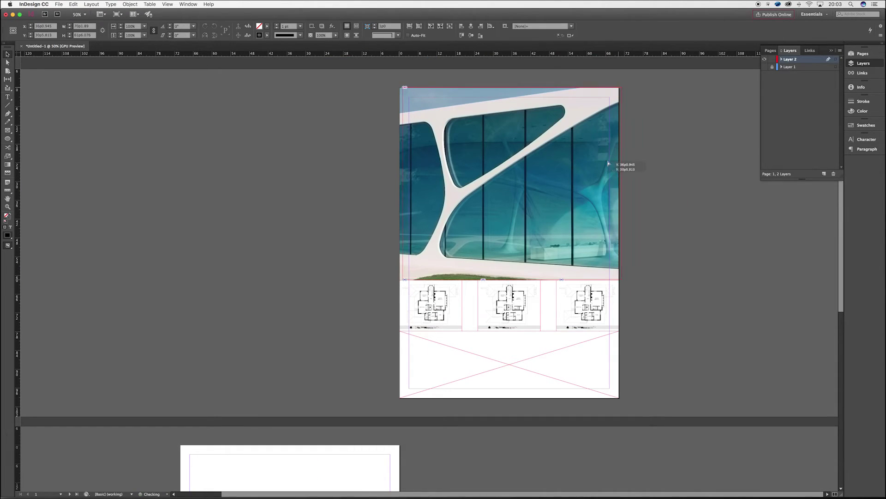
key(super+z)
right_click(554, 165)
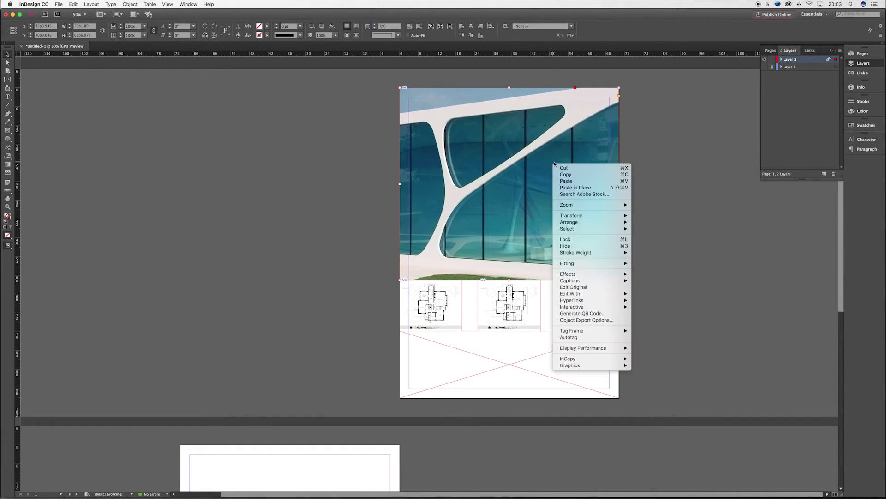
mouse_move(581, 265)
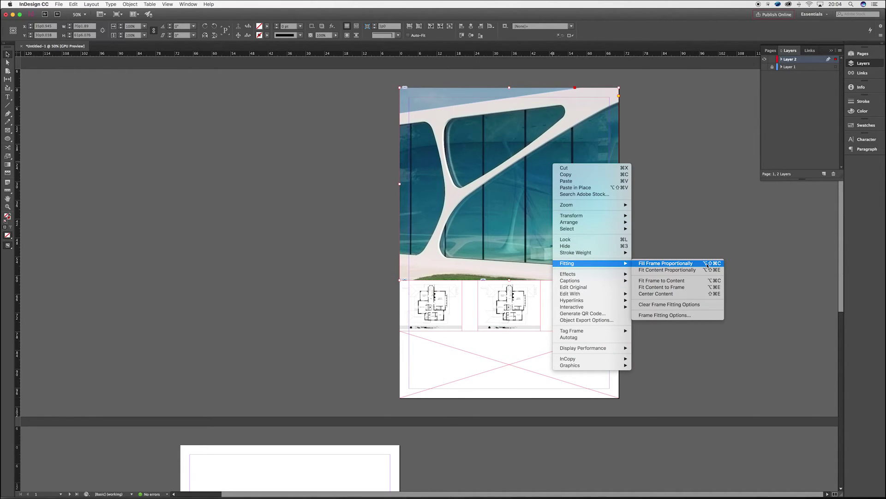
click(666, 264)
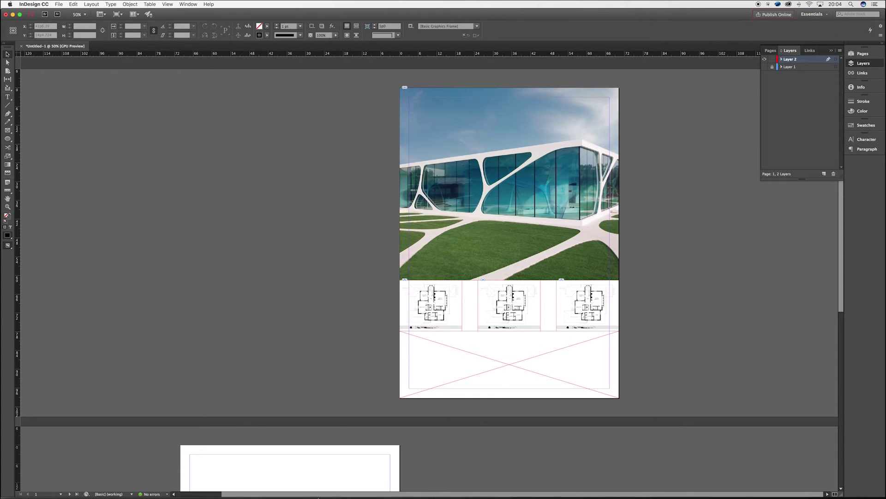
Return to Chrome and search Google Images for "section".
click(518, 484)
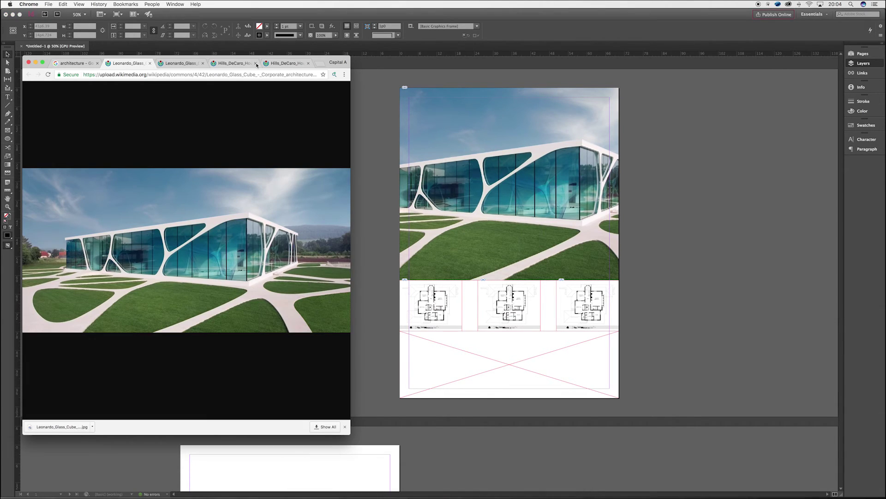
click(80, 63)
scroll(185, 208, up, 3)
double_click(97, 95)
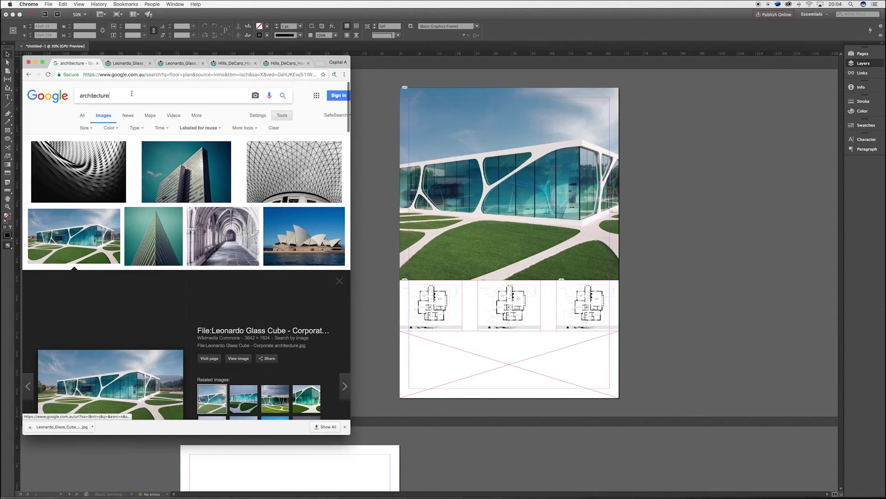
text(section)
key(Return)
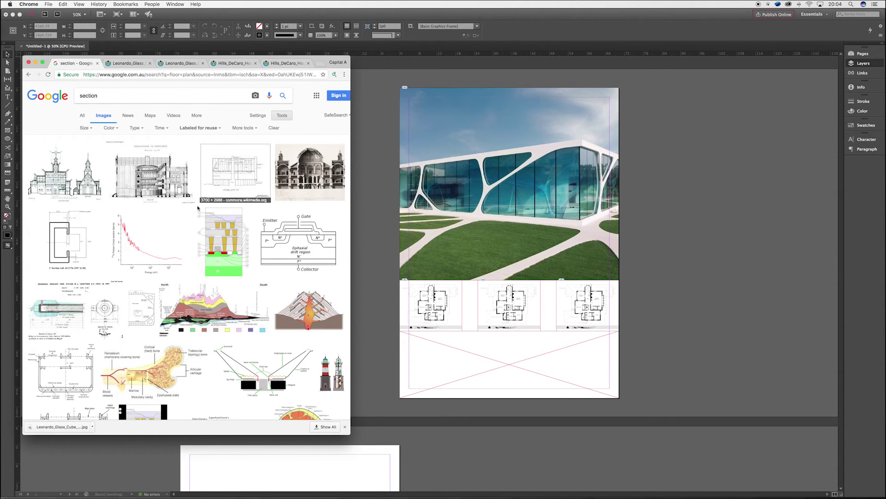
Open the Vang stave church cross section image at full size and save it.
click(47, 183)
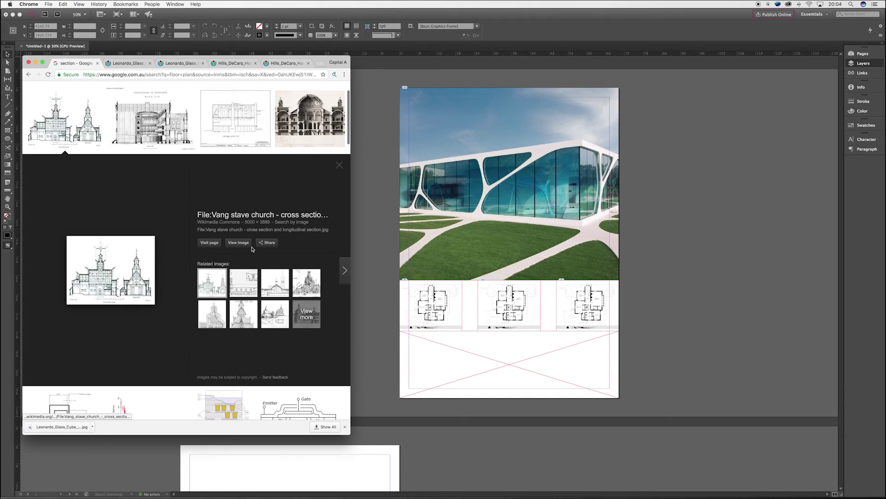
click(251, 246)
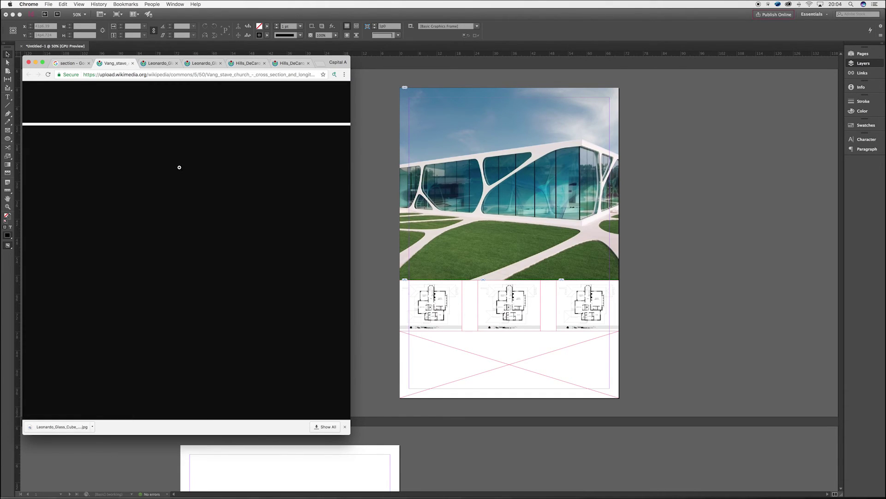
right_click(194, 285)
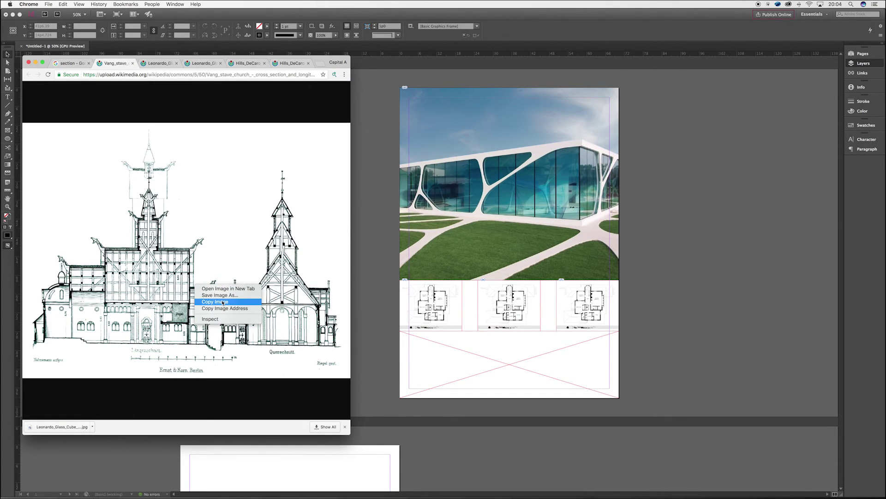
click(220, 294)
click(294, 248)
Place the Vang stave church section image from Finder into the empty bottom frame of the InDesign page.
mouse_move(511, 492)
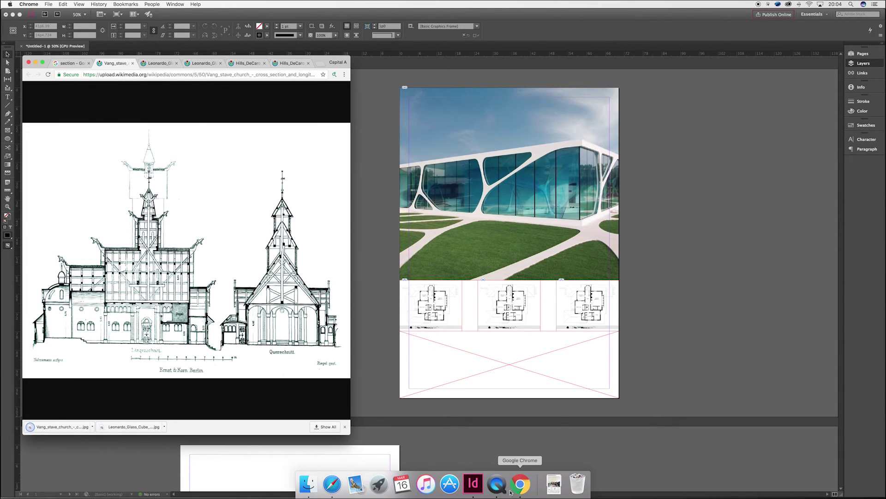
click(307, 484)
click(660, 335)
drag(660, 335, 457, 360)
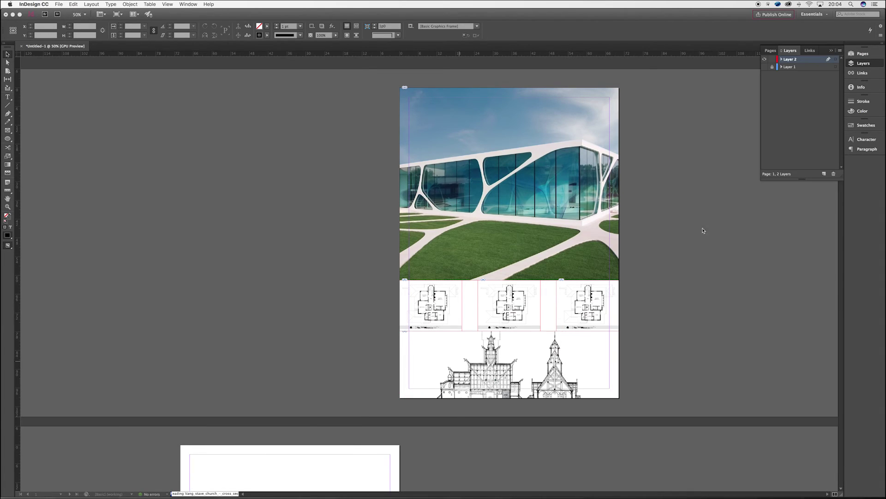
Try Fill Frame Proportionally on the church section drawing in the bottom frame.
right_click(575, 365)
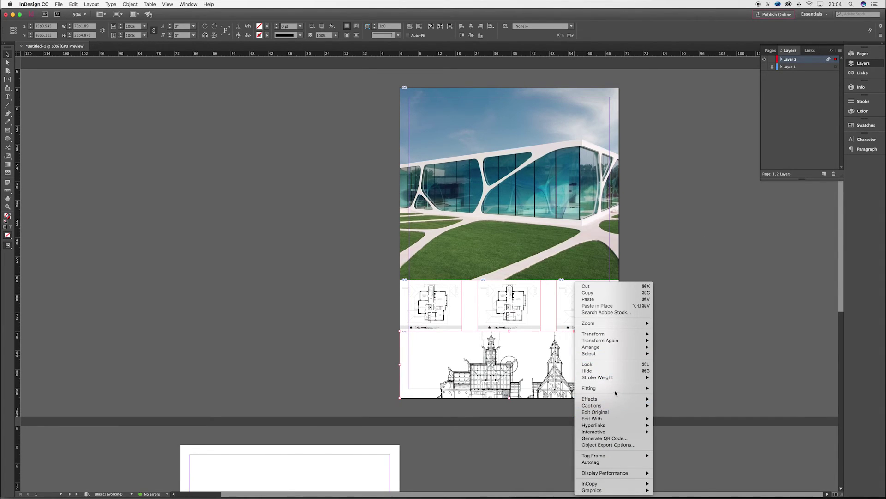
mouse_move(619, 389)
click(674, 388)
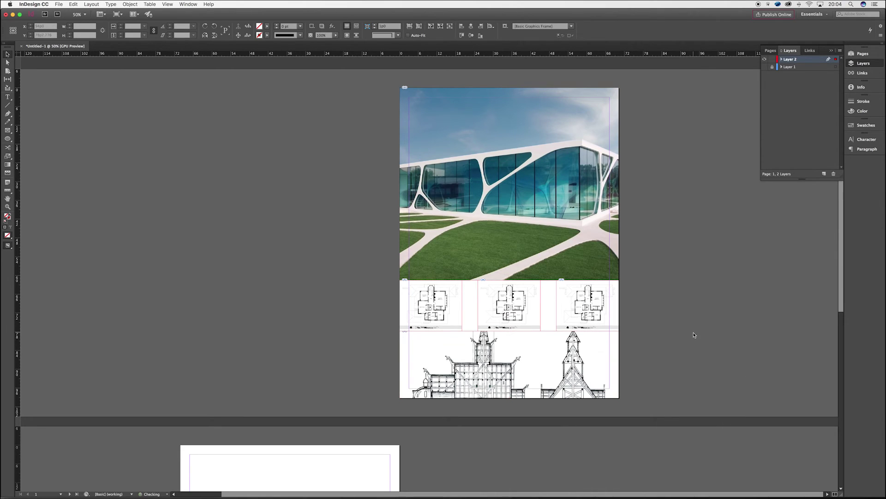
Apply Fit Content Proportionally to the church section drawing in the bottom frame and deselect it.
right_click(542, 365)
mouse_move(601, 388)
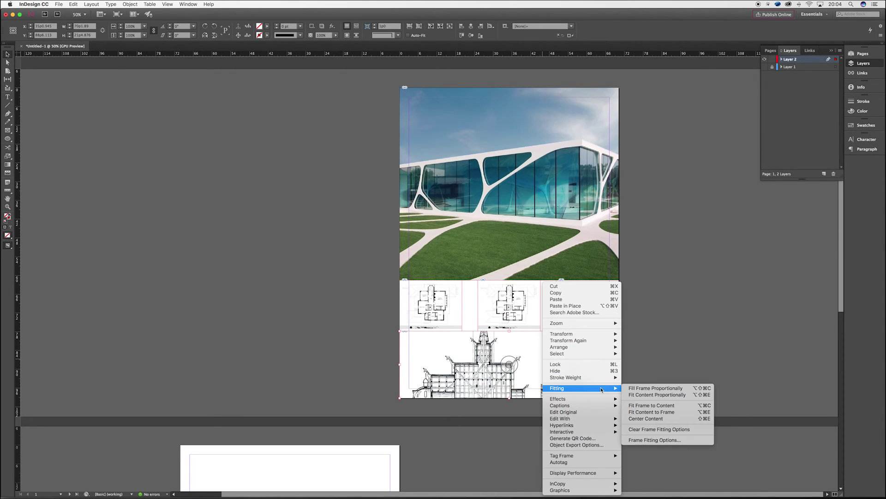
click(655, 394)
key(super+shift+a)
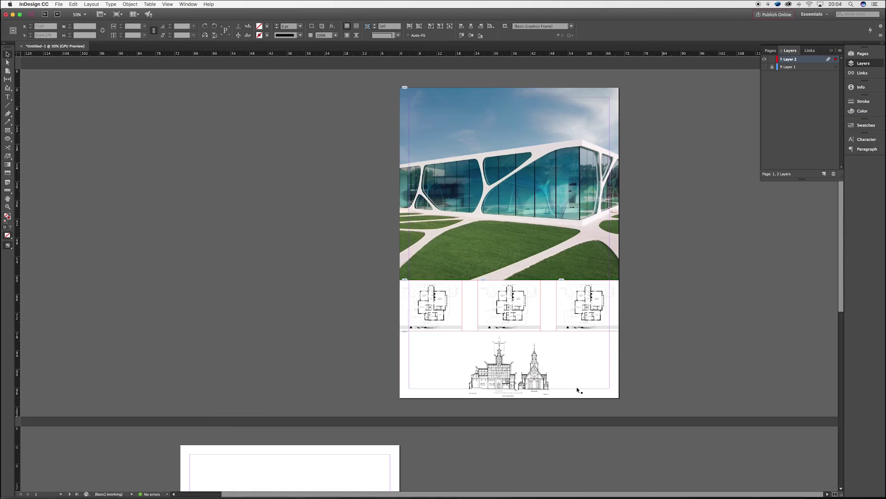
alt+scroll(577, 390, up, 3)
scroll(596, 347, up, 1)
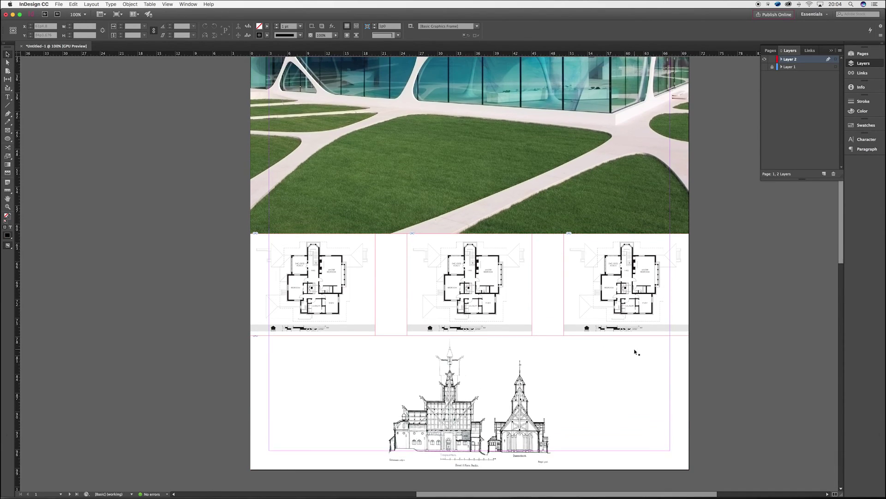
alt+scroll(637, 352, down, 1)
scroll(673, 300, up, 1)
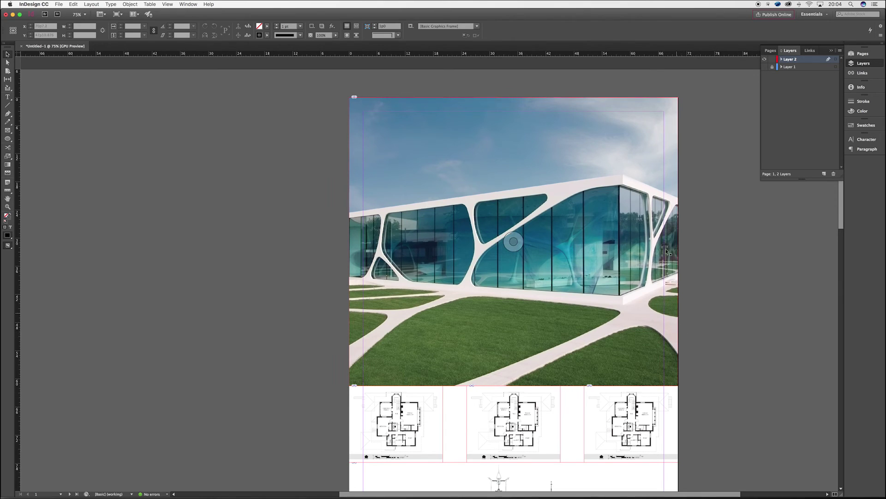
Hide Layer 2 and show Layer 1 to view the template board, and make Layer 2 visible again over it.
click(764, 59)
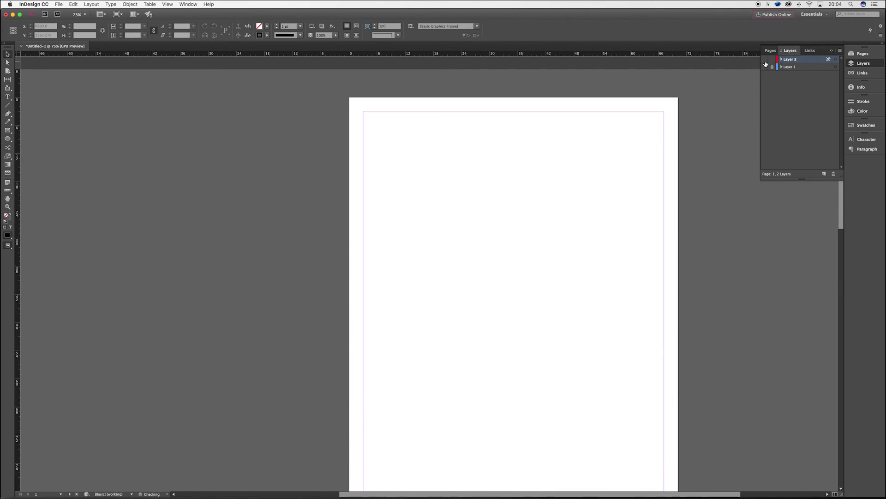
click(764, 67)
scroll(389, 348, down, 2)
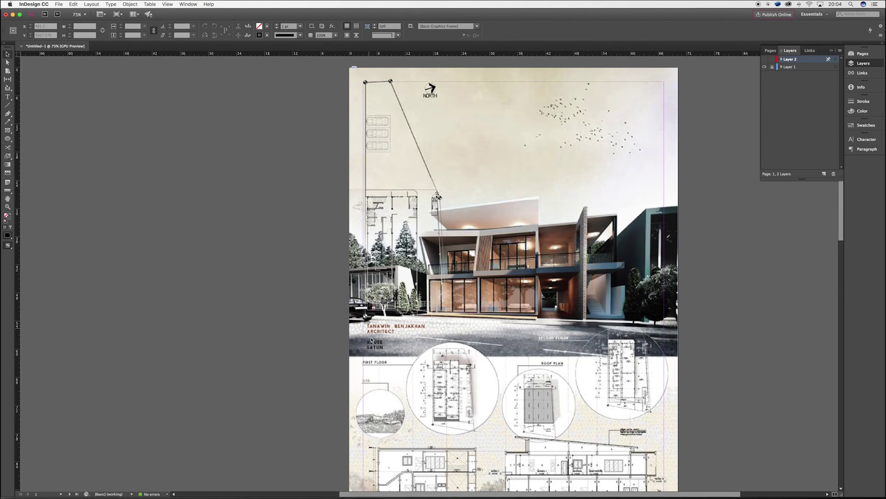
scroll(564, 353, down, 3)
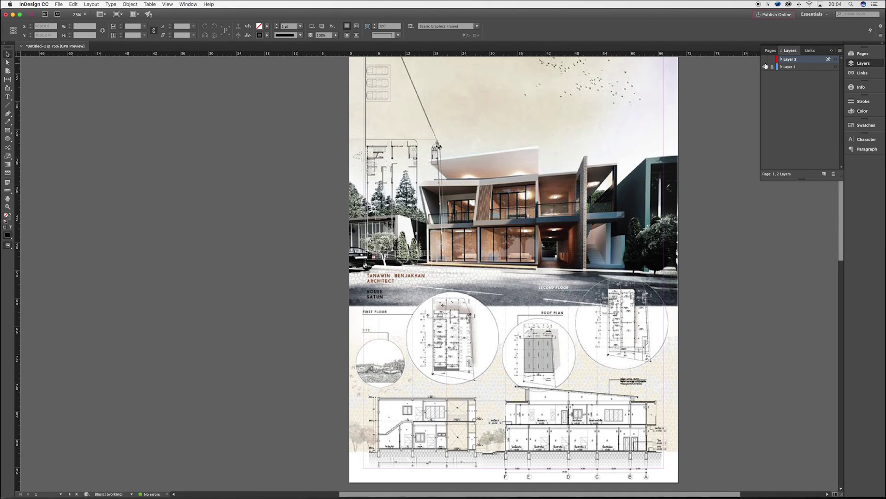
click(764, 59)
scroll(662, 235, down, 1)
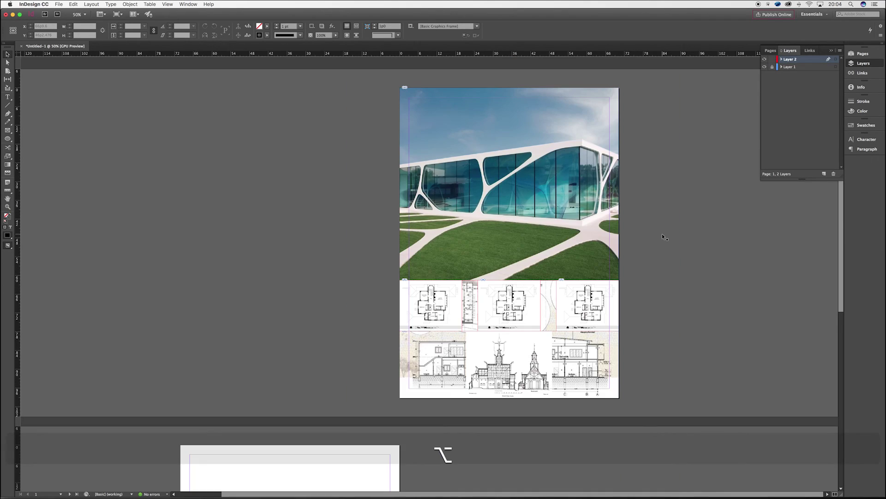
scroll(662, 235, up, 1)
scroll(660, 236, down, 1)
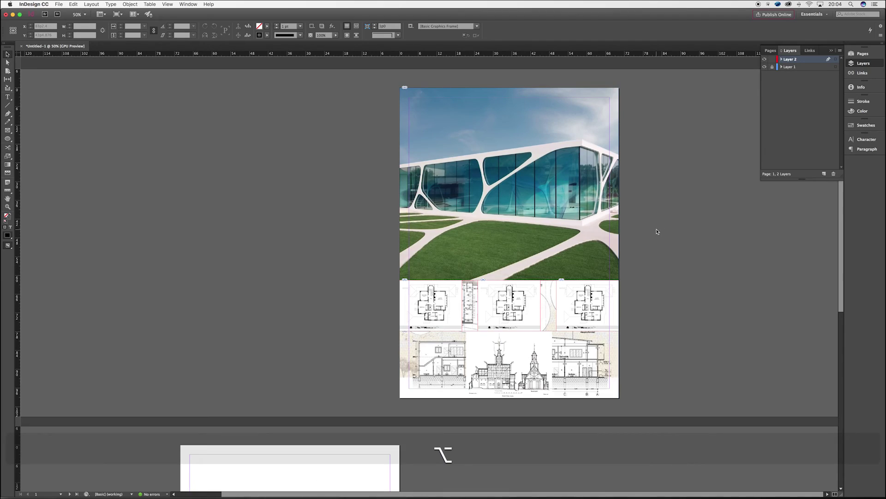